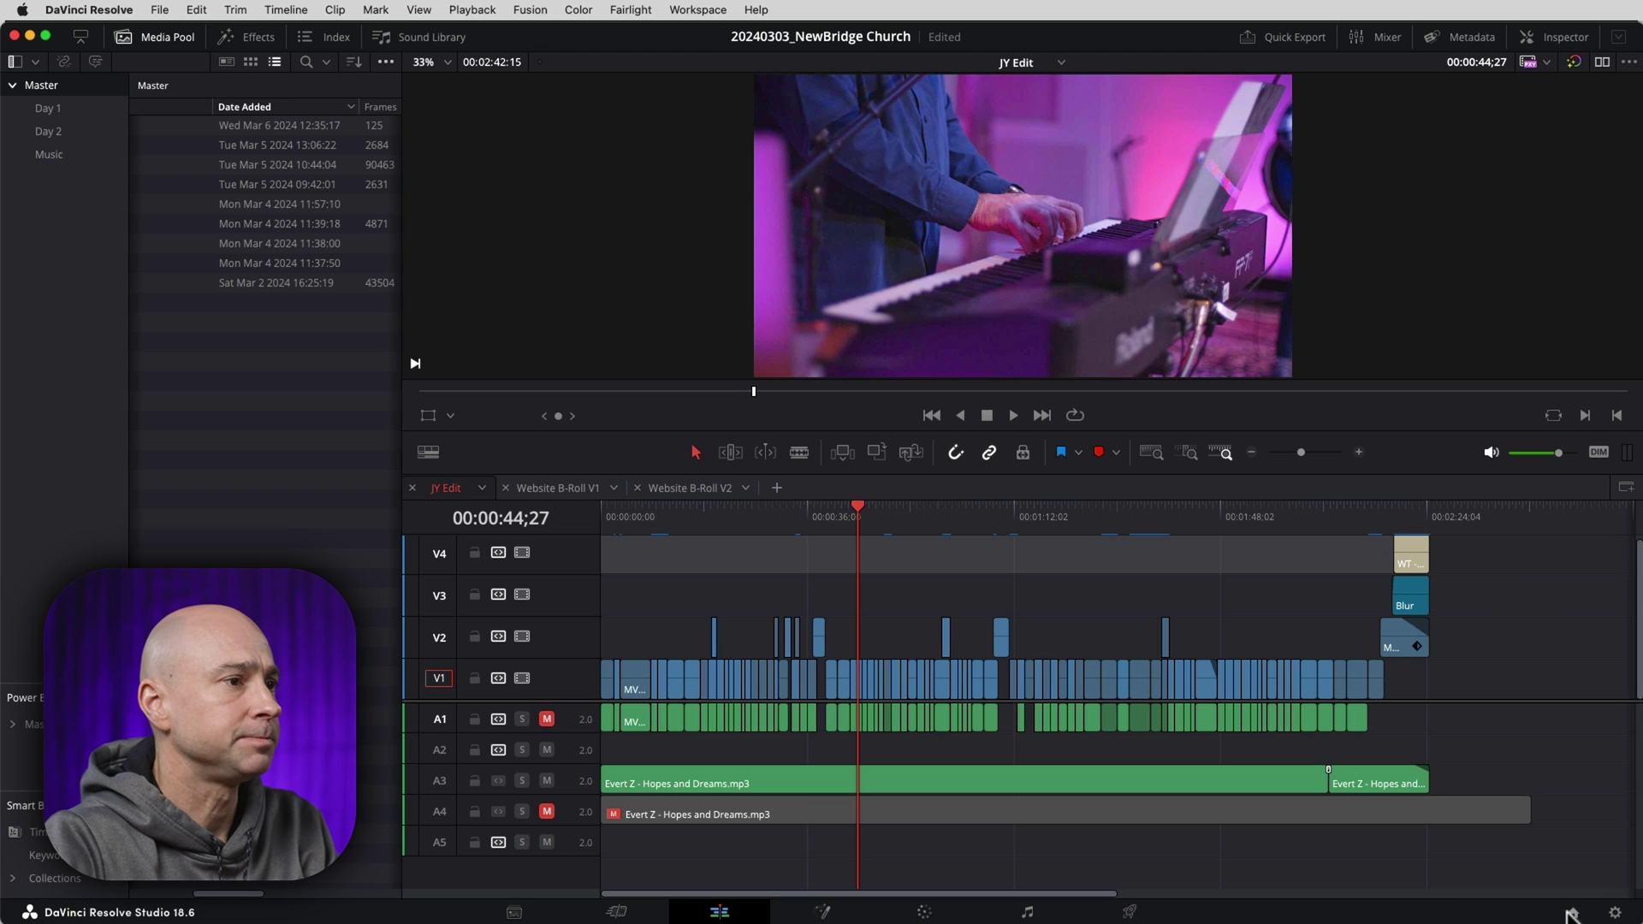
Step: Export the NewBridge Church project as 20240303_NewBridge Church.drp into the 20240314 moving-project folder
{"action": "left_click", "coordinate": [1571, 914]}
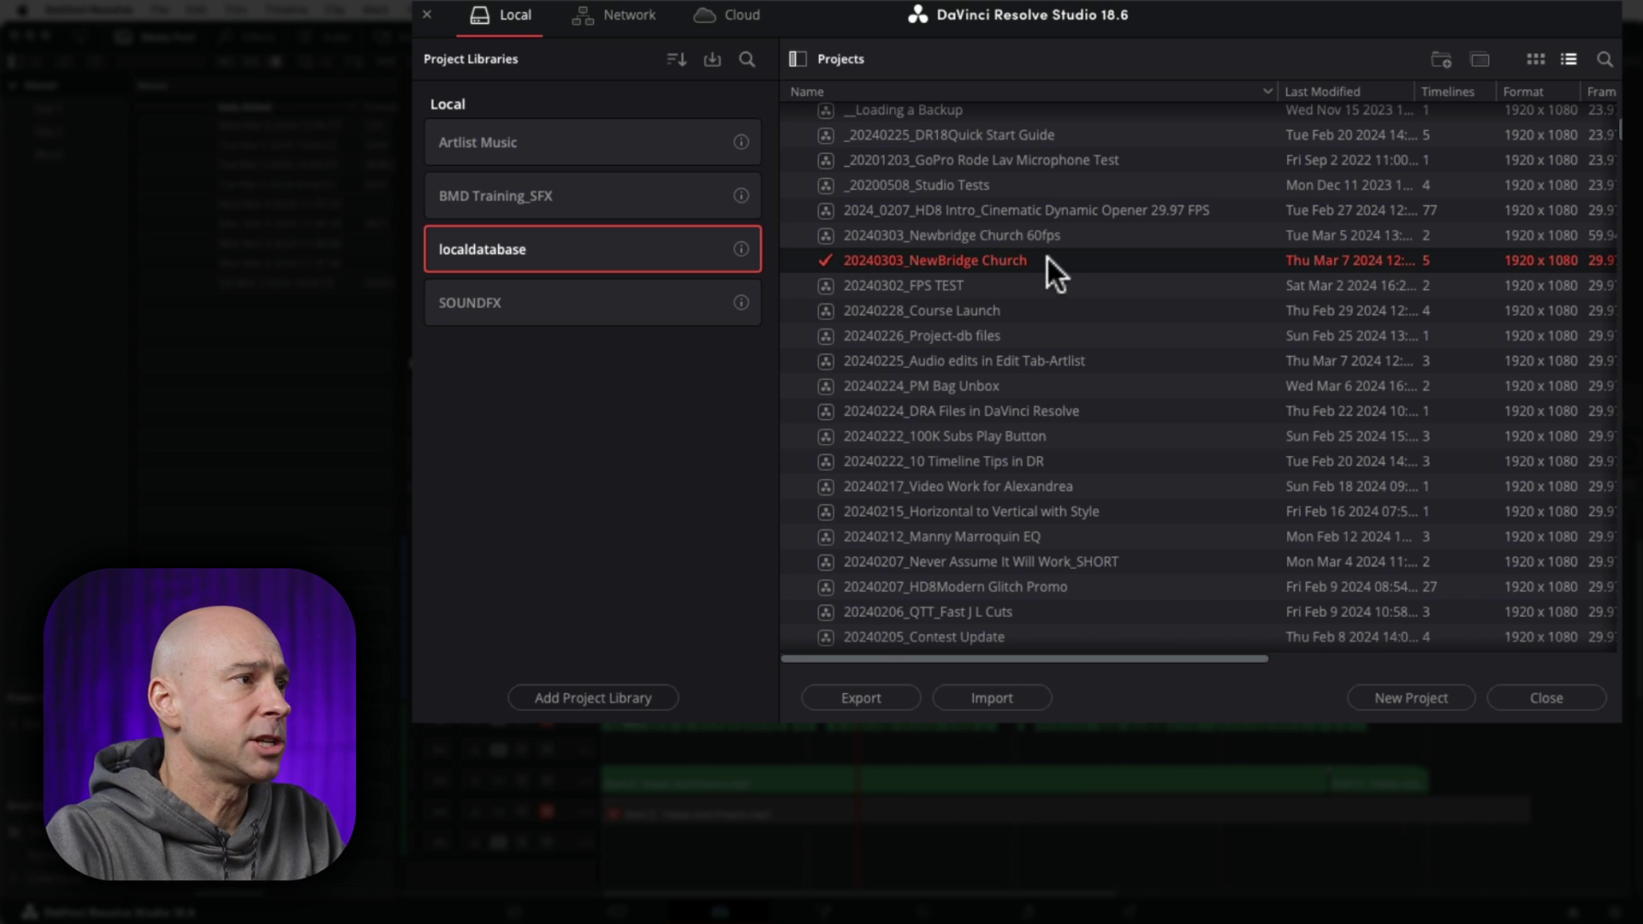
{"action": "right_click", "coordinate": [1021, 260]}
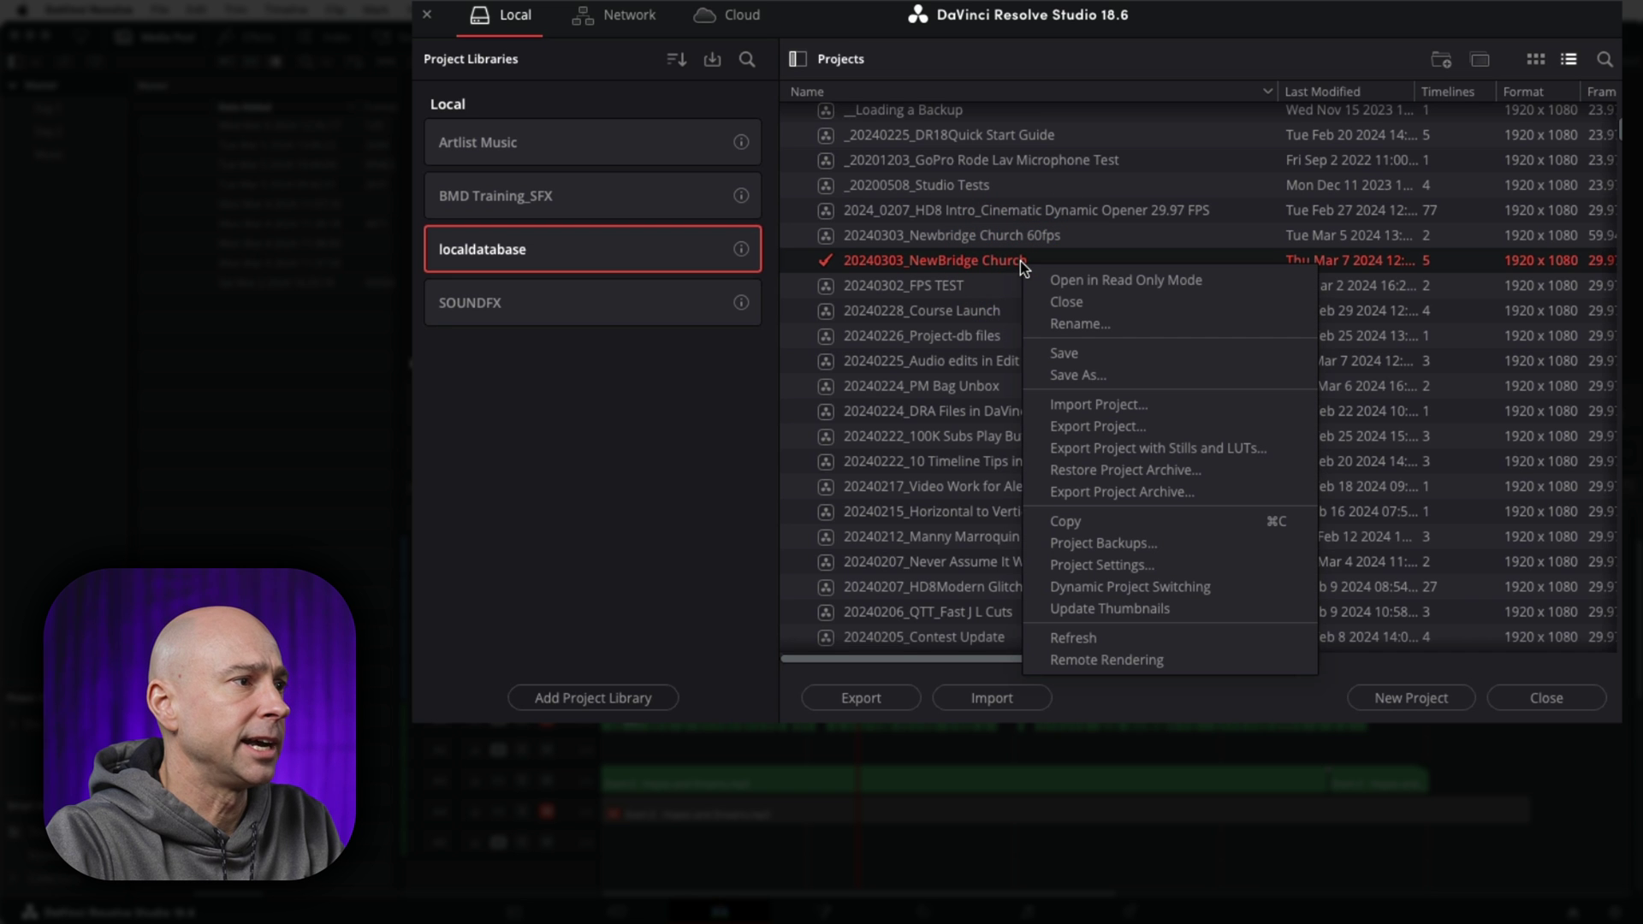
{"action": "left_click", "coordinate": [1138, 425]}
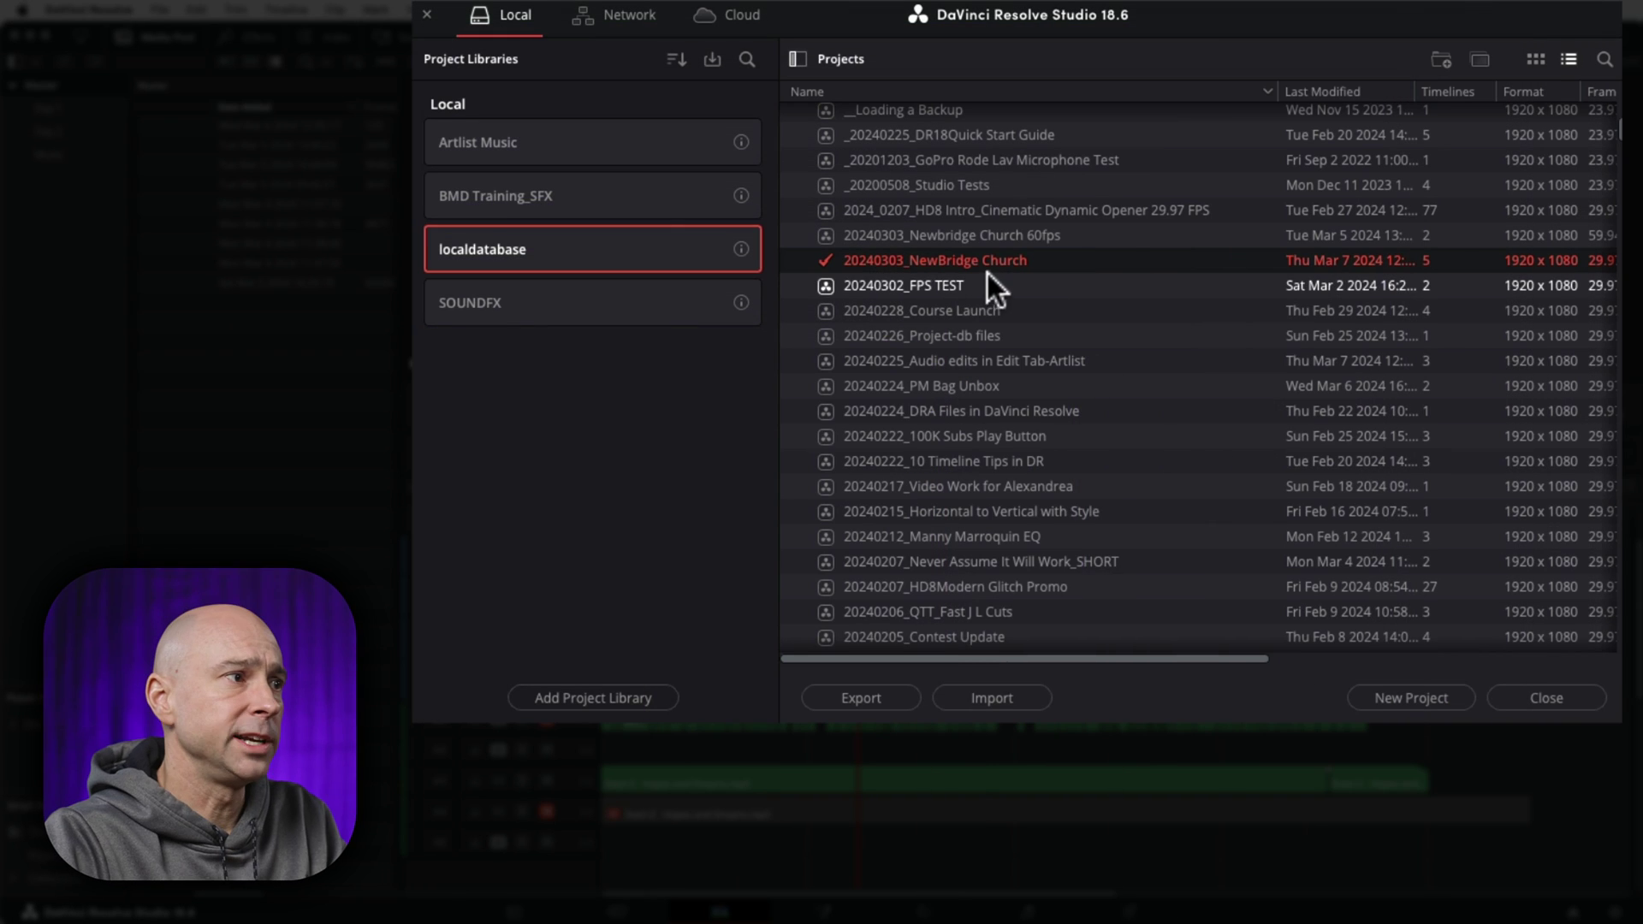
{"action": "right_click", "coordinate": [1004, 266]}
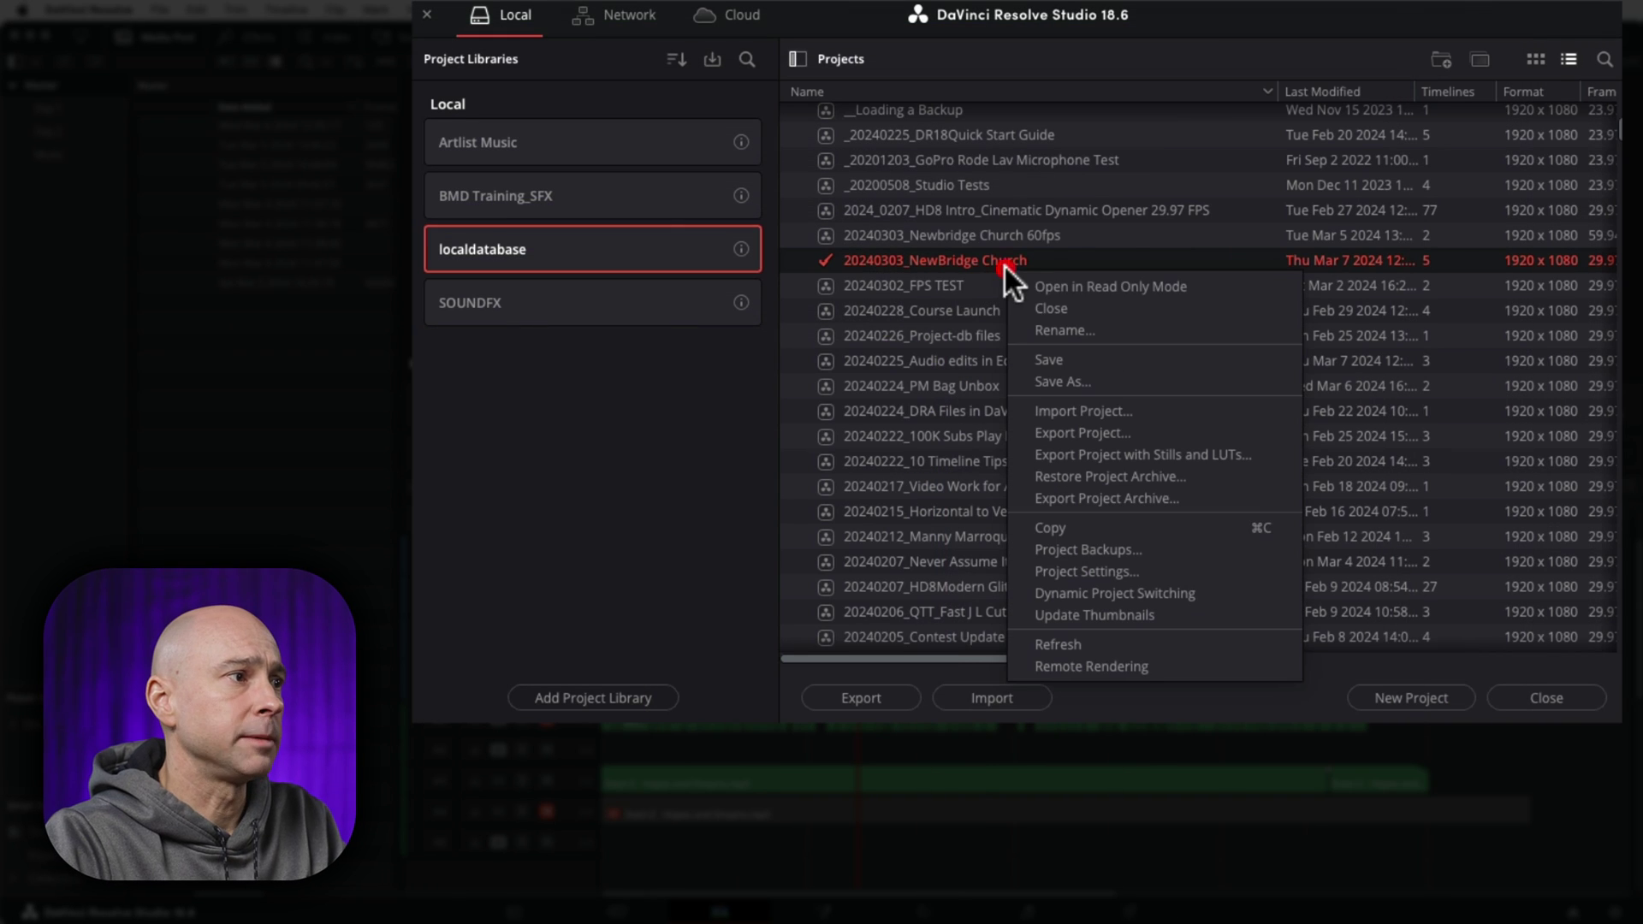
{"action": "left_click", "coordinate": [1129, 433]}
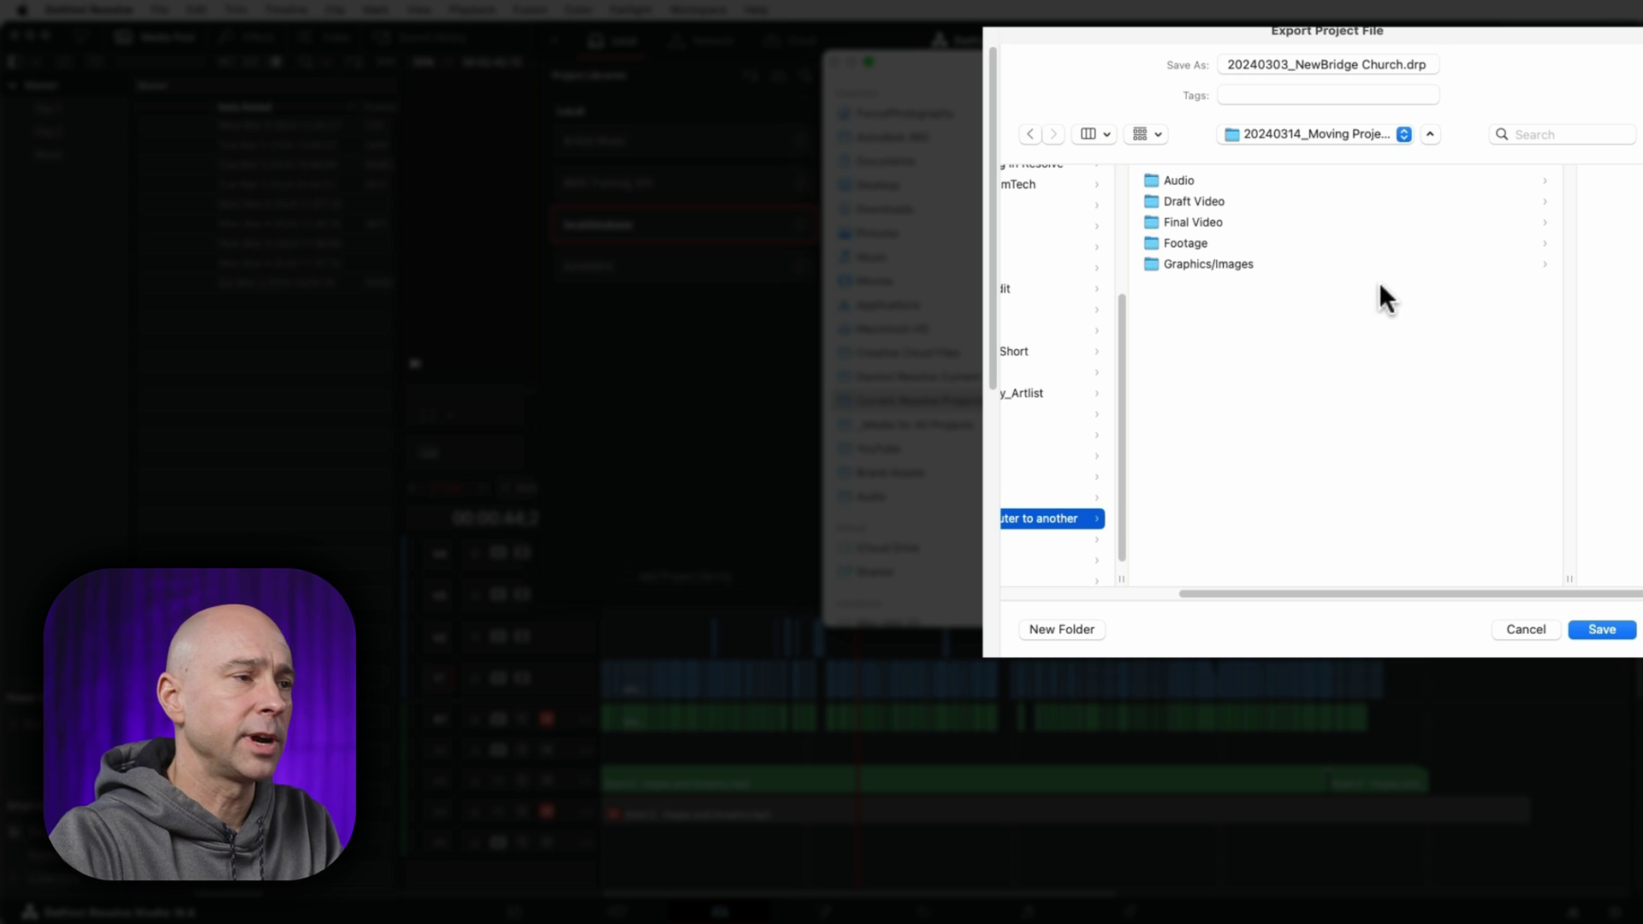
{"action": "left_click", "coordinate": [1600, 629]}
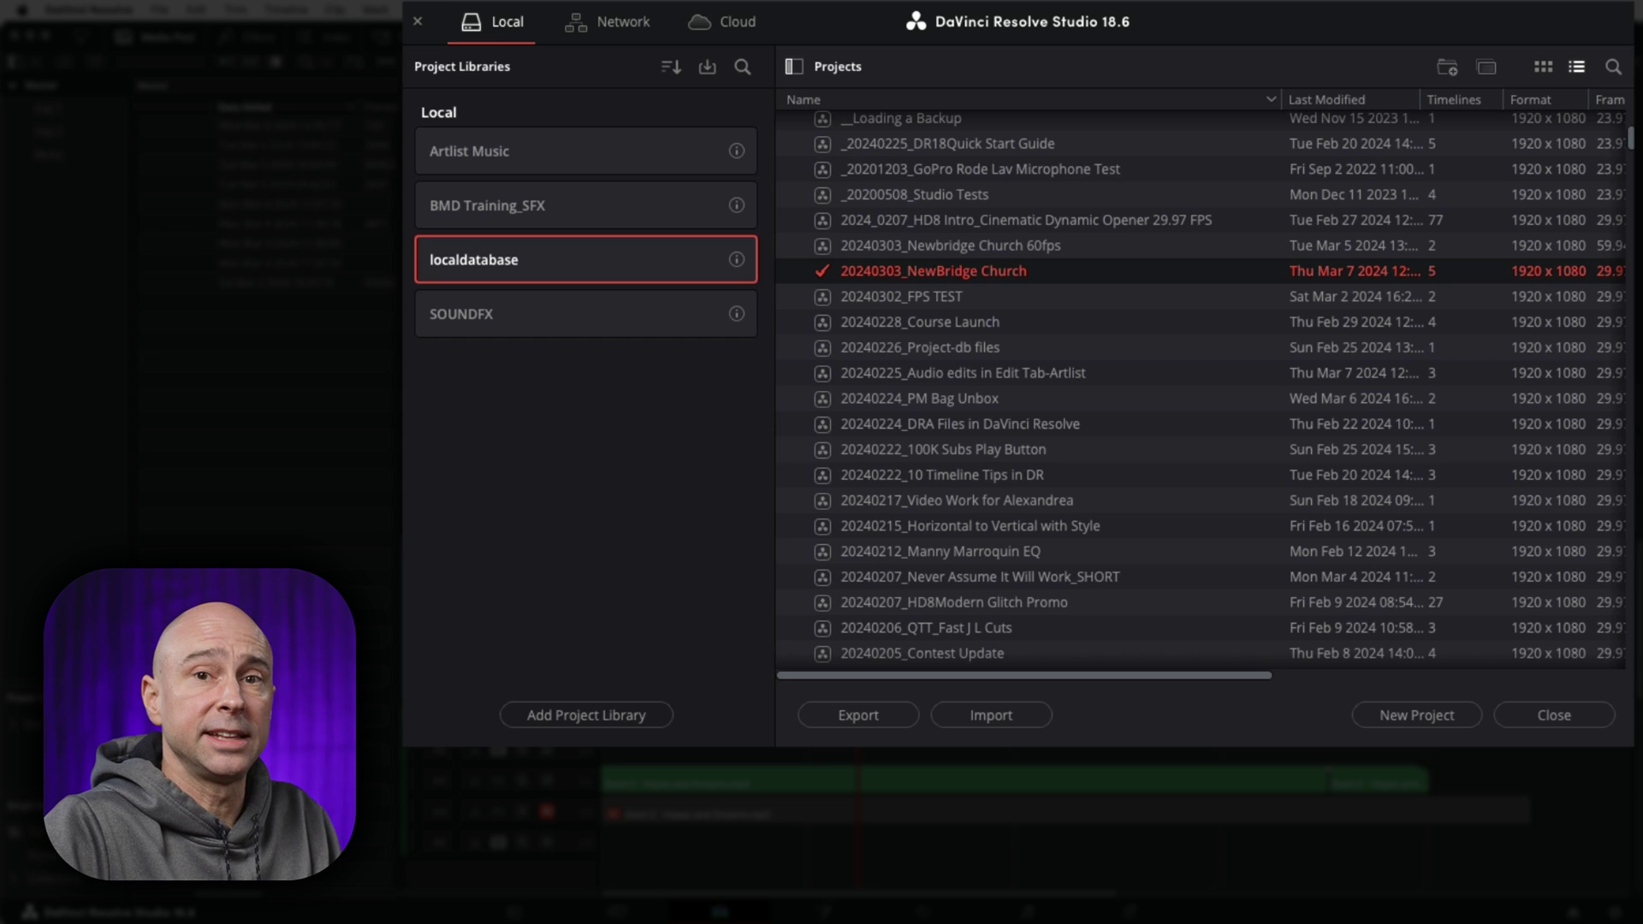
Step: Archive NewBridge Church with its media files as 20240303_NewBridge Church.dra beside the .drp
{"action": "right_click", "coordinate": [929, 271]}
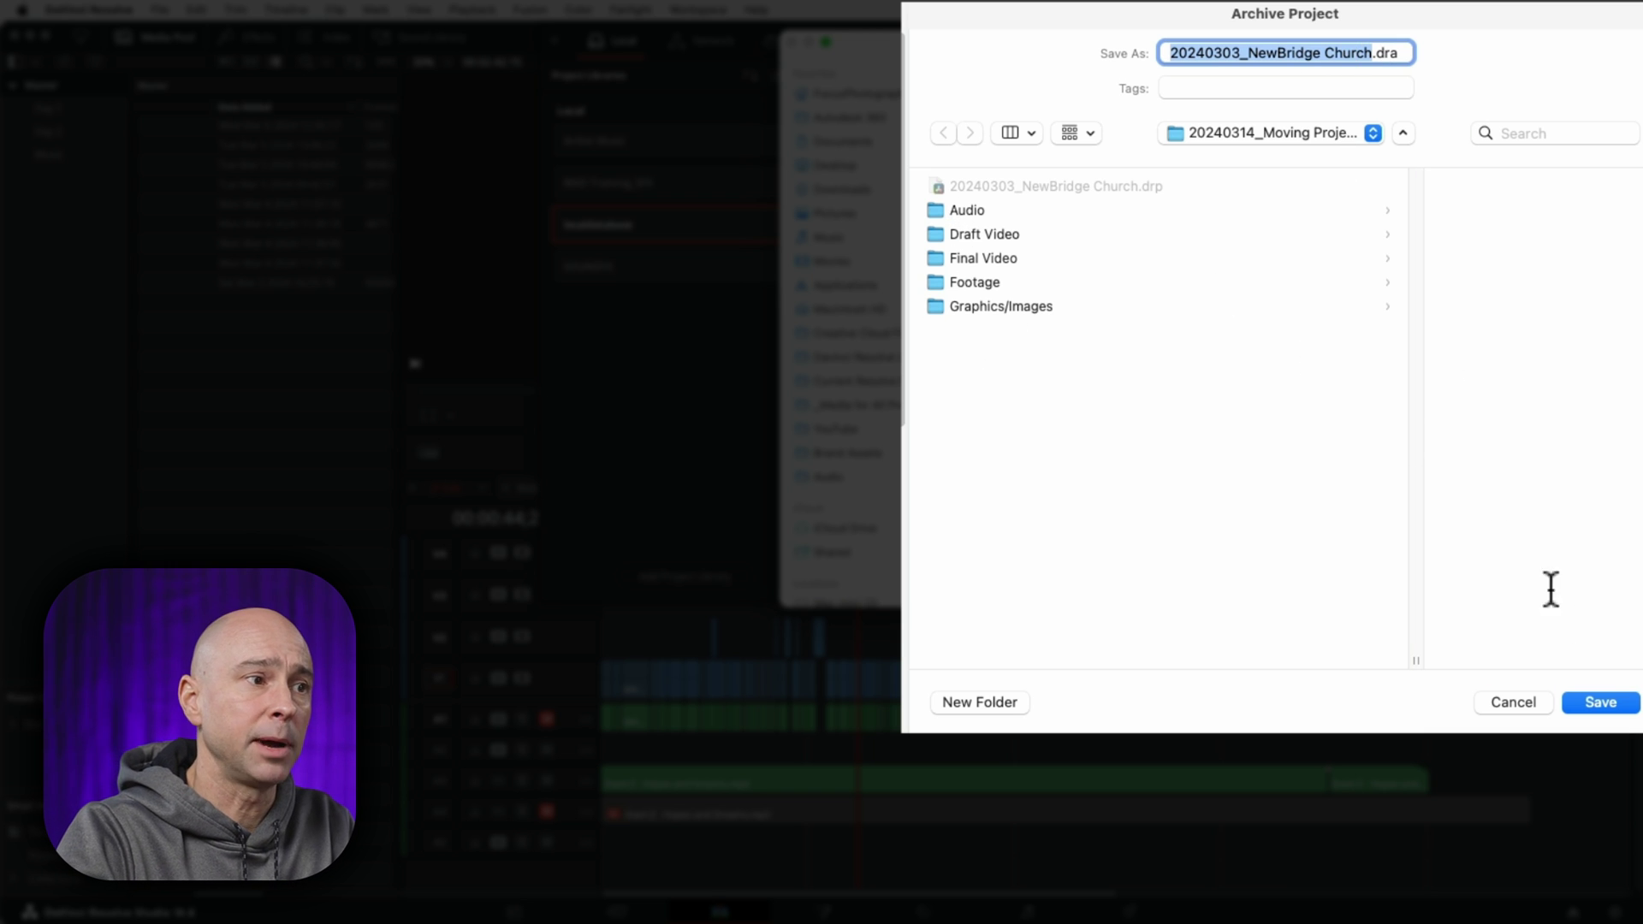
{"action": "left_click", "coordinate": [1620, 704]}
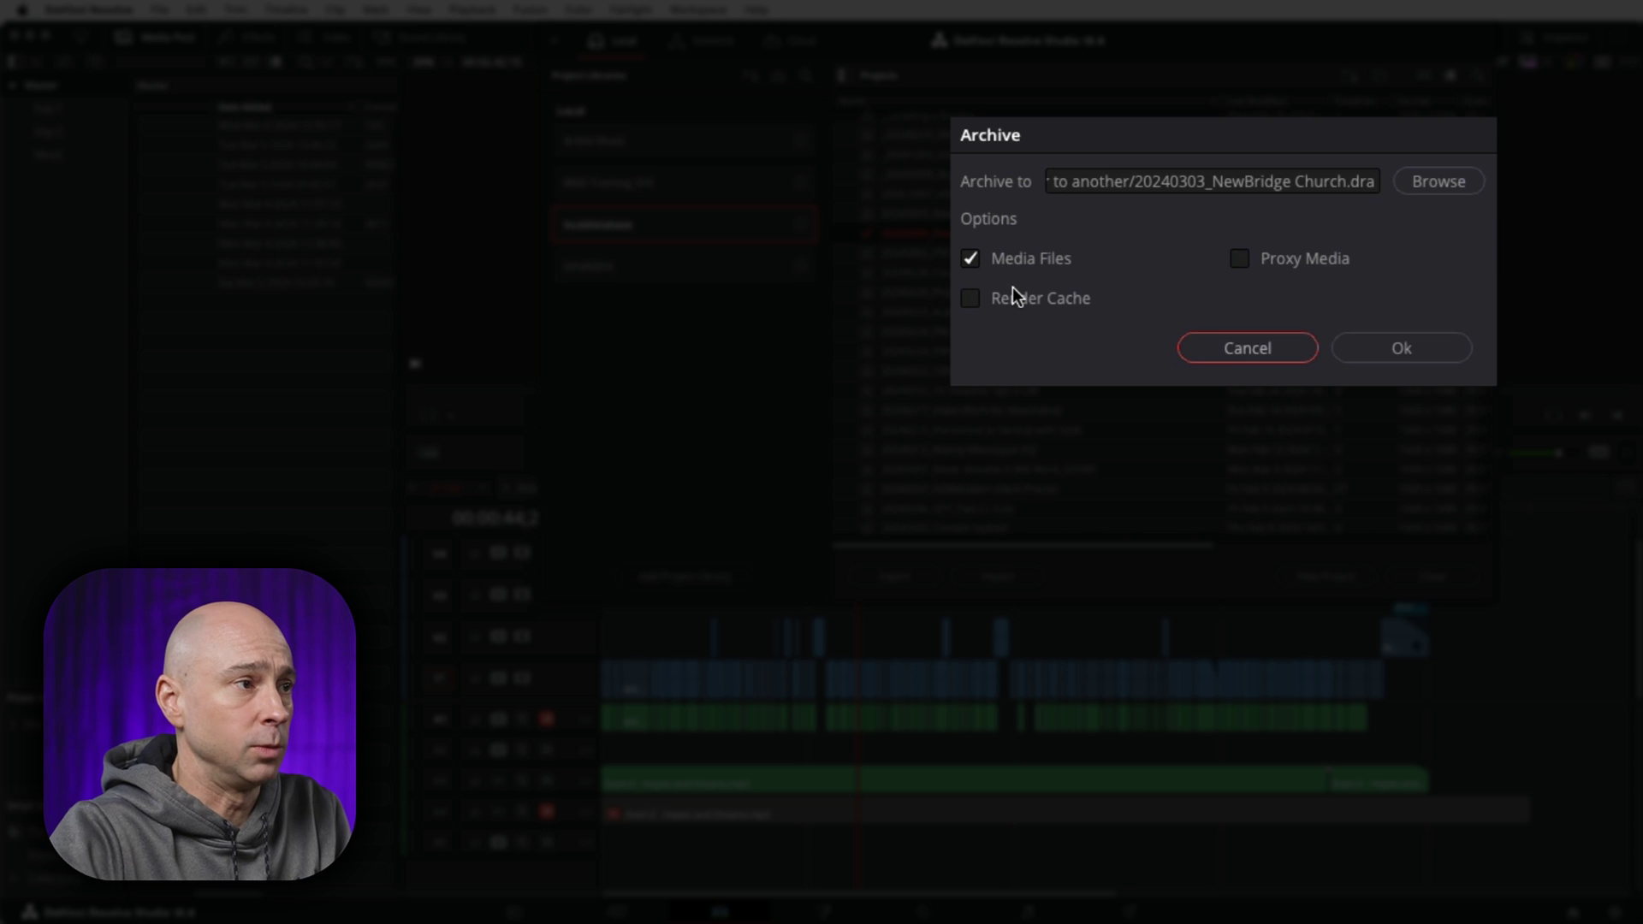
{"action": "left_click", "coordinate": [1410, 350]}
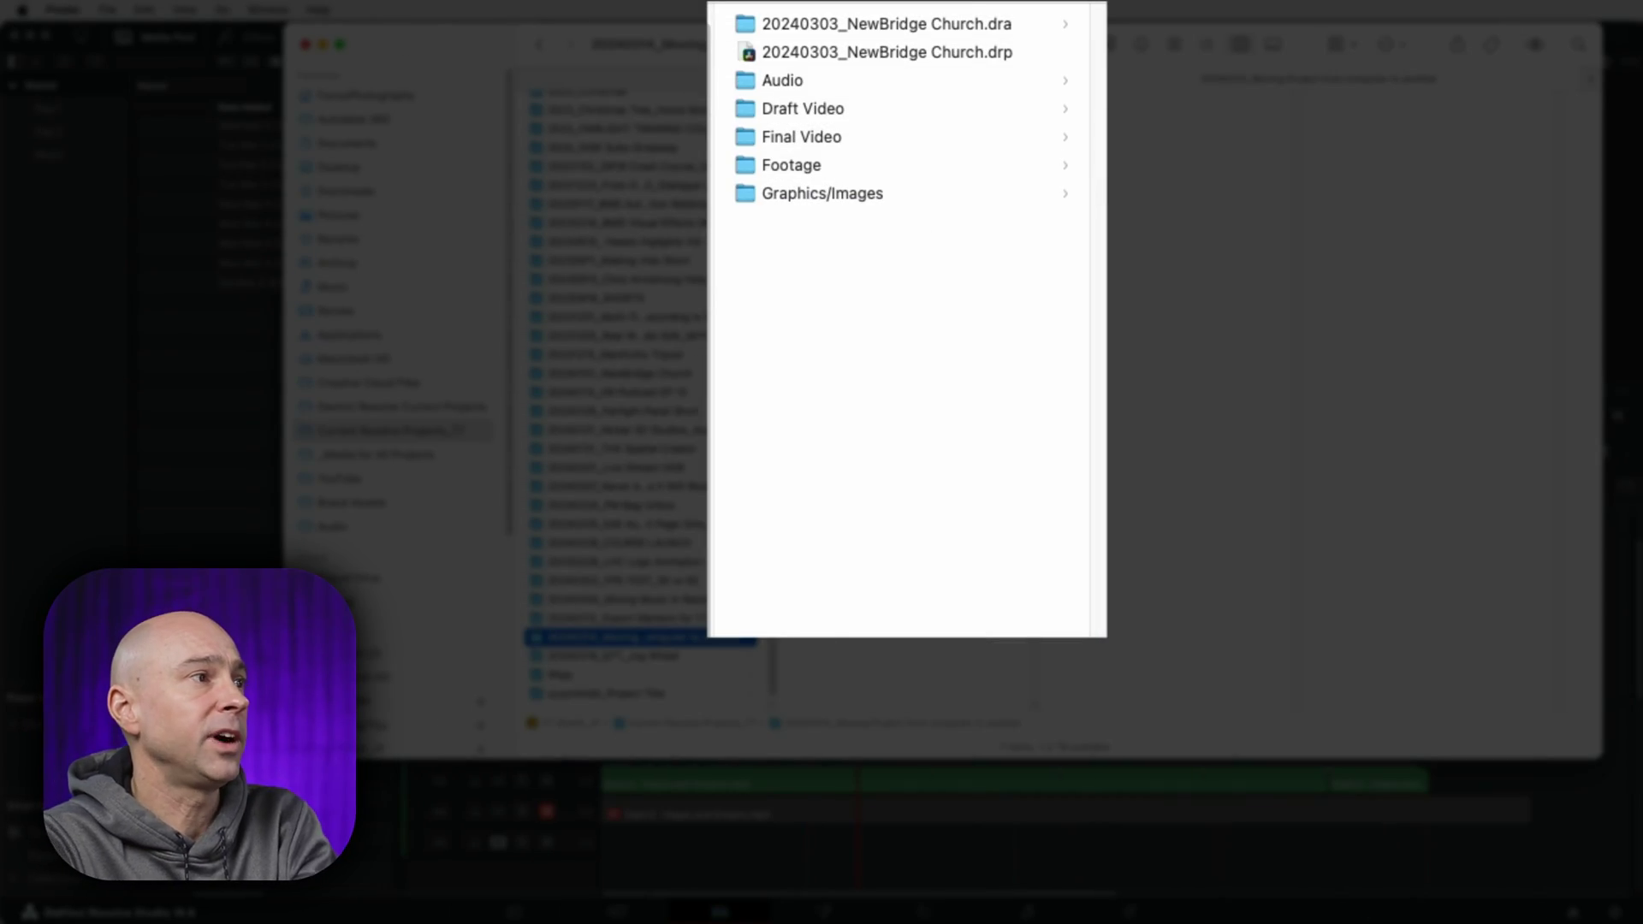
Step: After the archive completes, bring up options for the .dra archive folder in Finder
{"action": "right_click", "coordinate": [819, 22]}
Step: Review Get Info for the .dra archive and the .drp file, then copy both
{"action": "left_click", "coordinate": [888, 125]}
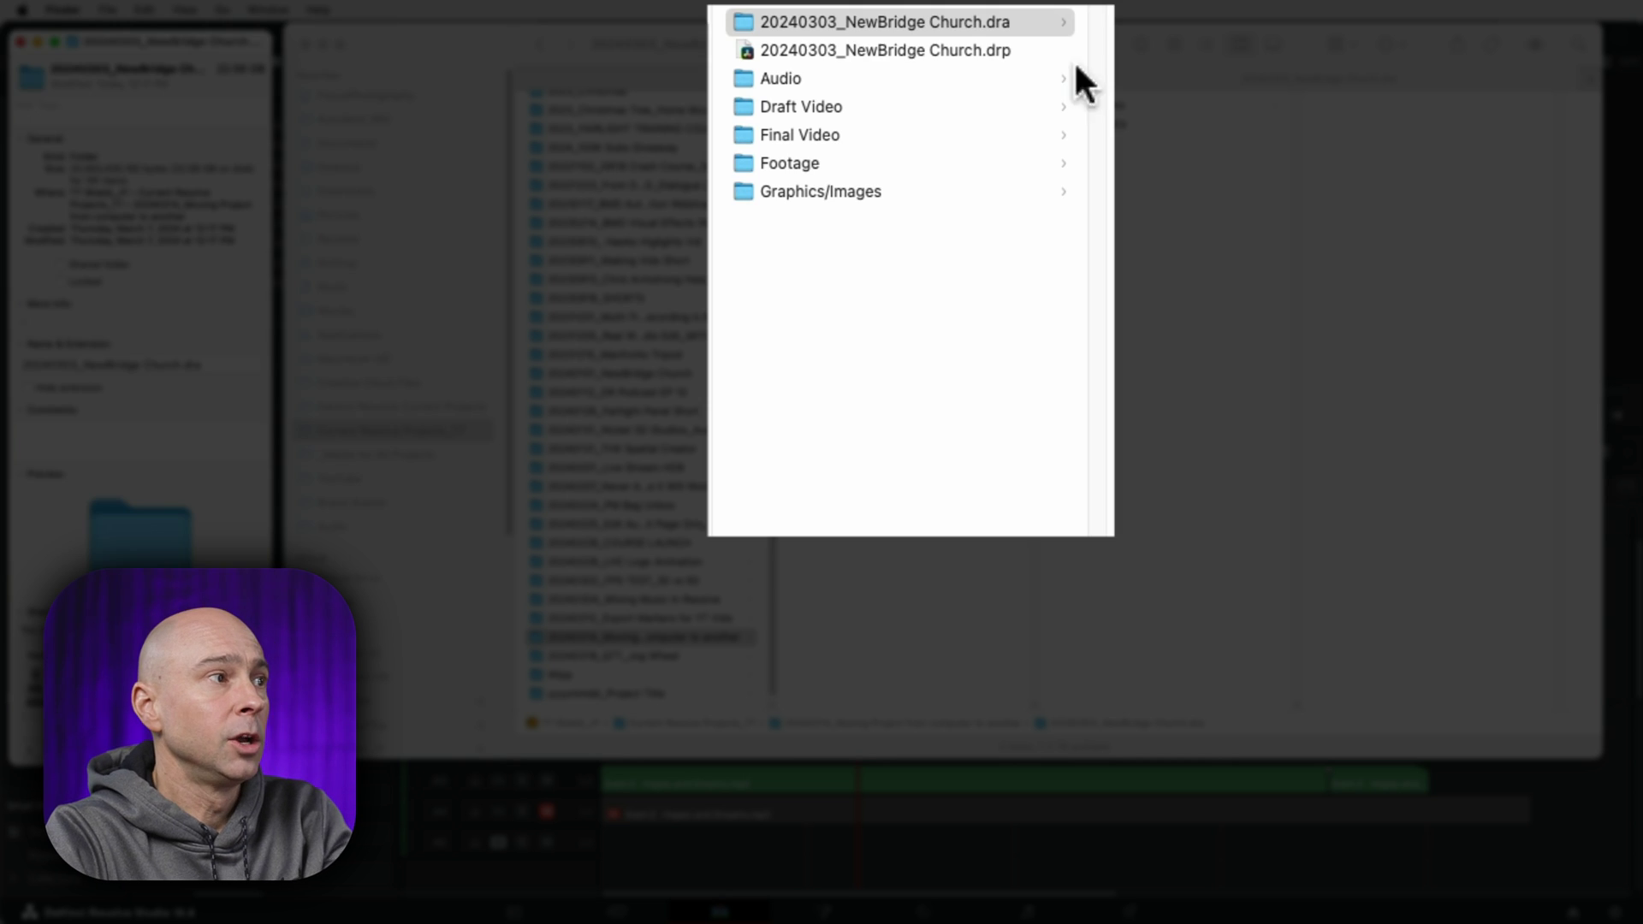
{"action": "left_click", "coordinate": [846, 51]}
{"action": "right_click", "coordinate": [836, 52]}
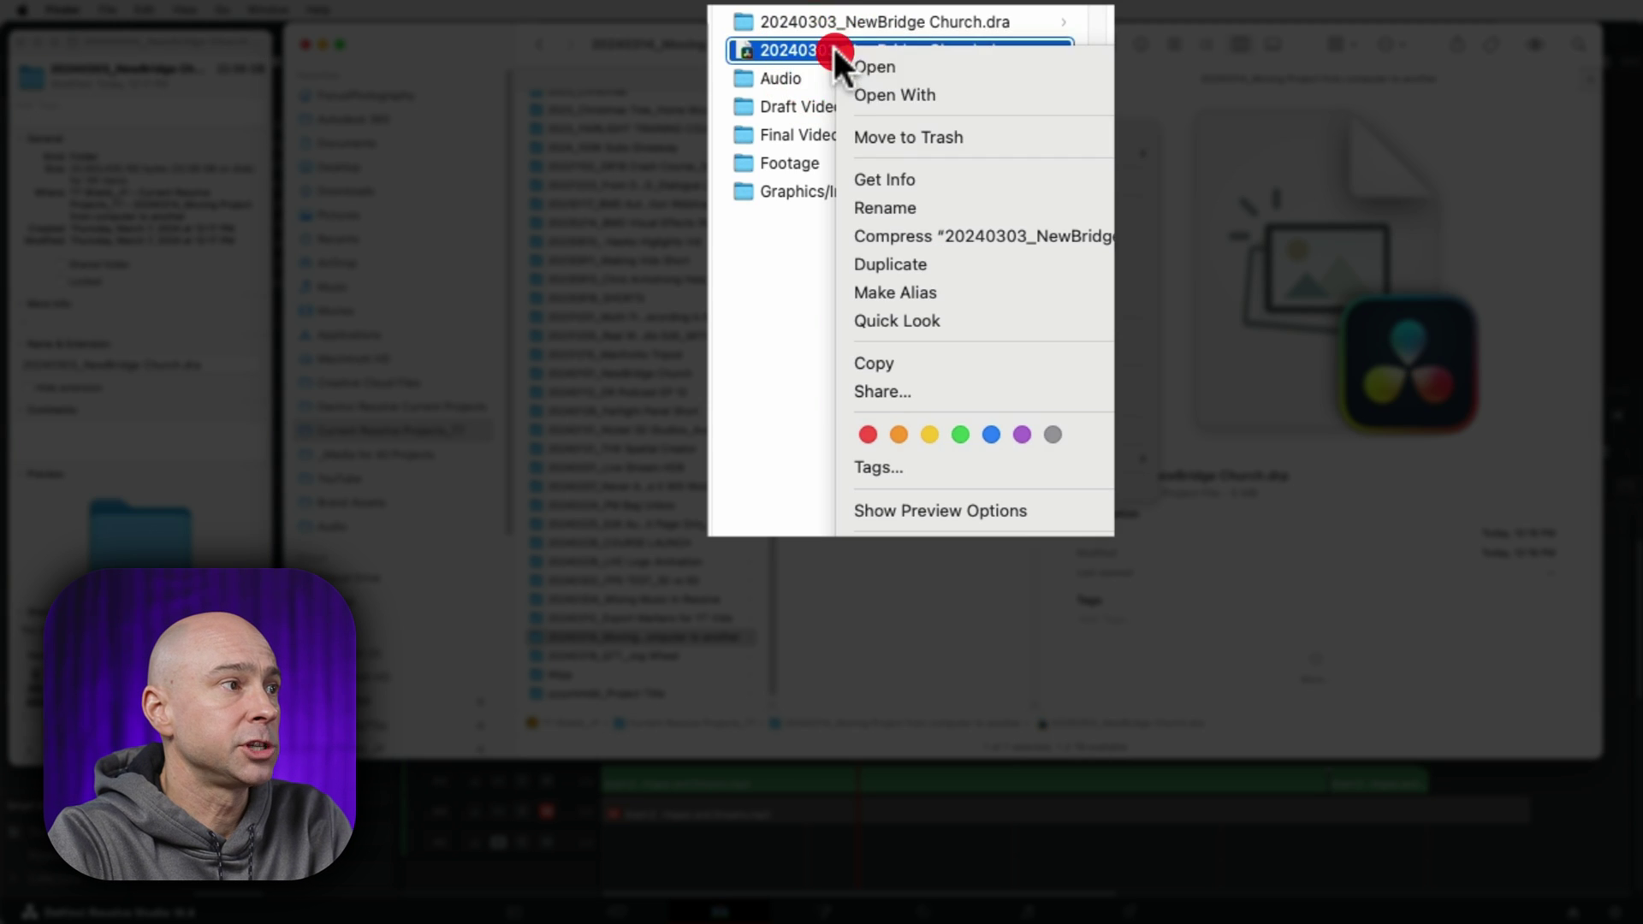
{"action": "left_click", "coordinate": [882, 177]}
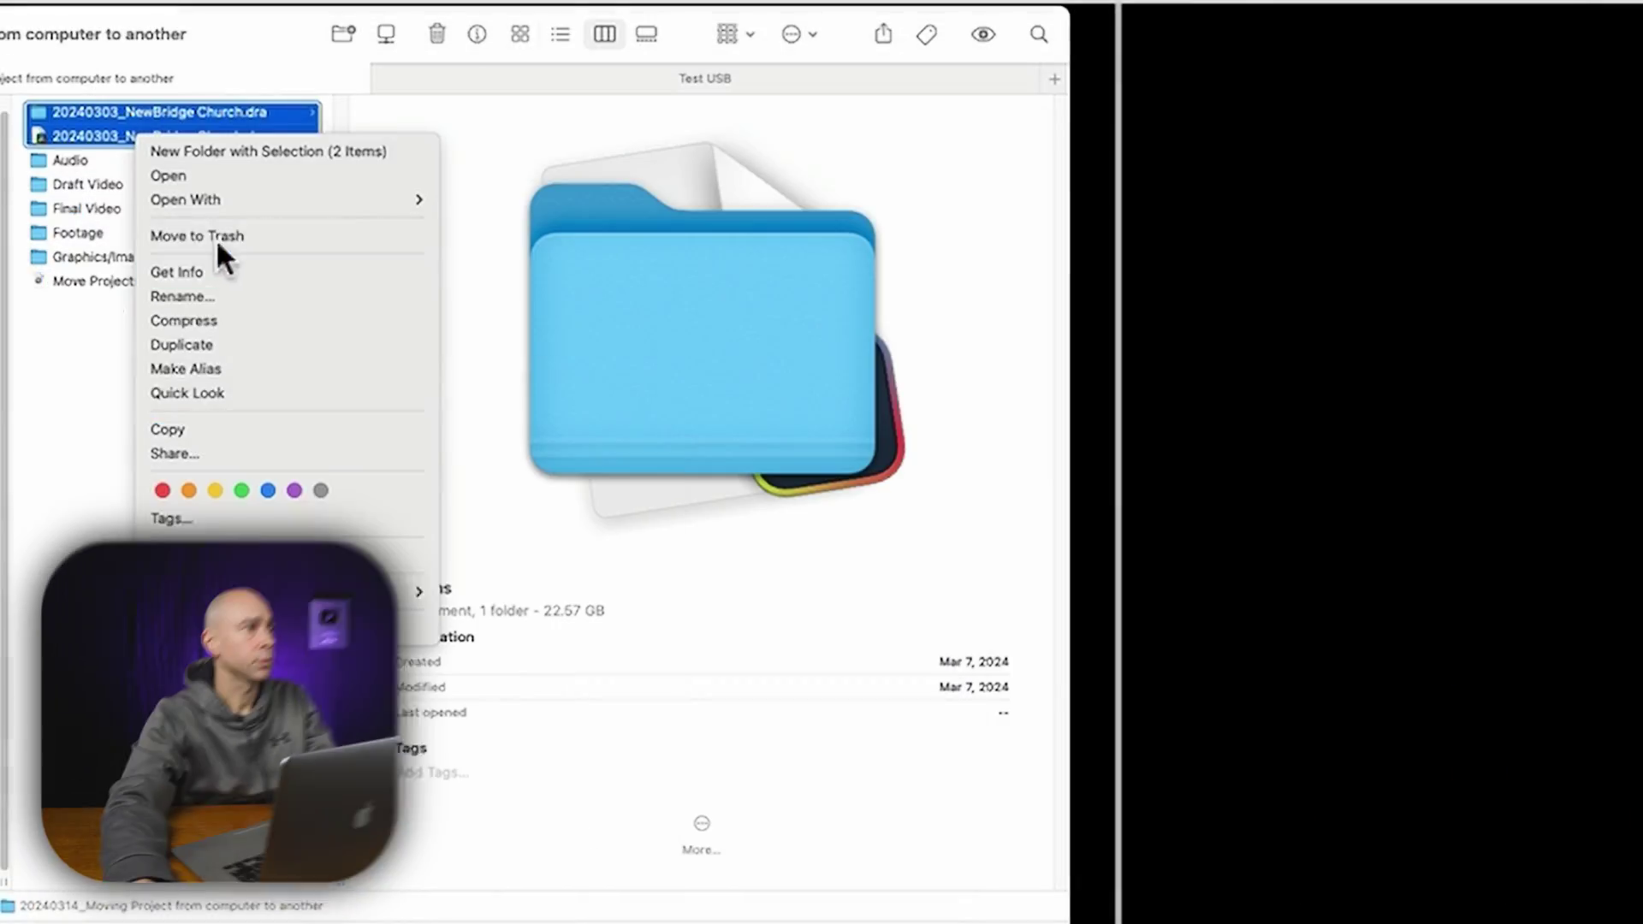
{"action": "left_click", "coordinate": [212, 428]}
Step: Paste the .dra and .drp onto the Test USB drive, preview the .drp, and close the window
{"action": "left_click", "coordinate": [555, 82]}
{"action": "right_click", "coordinate": [182, 176]}
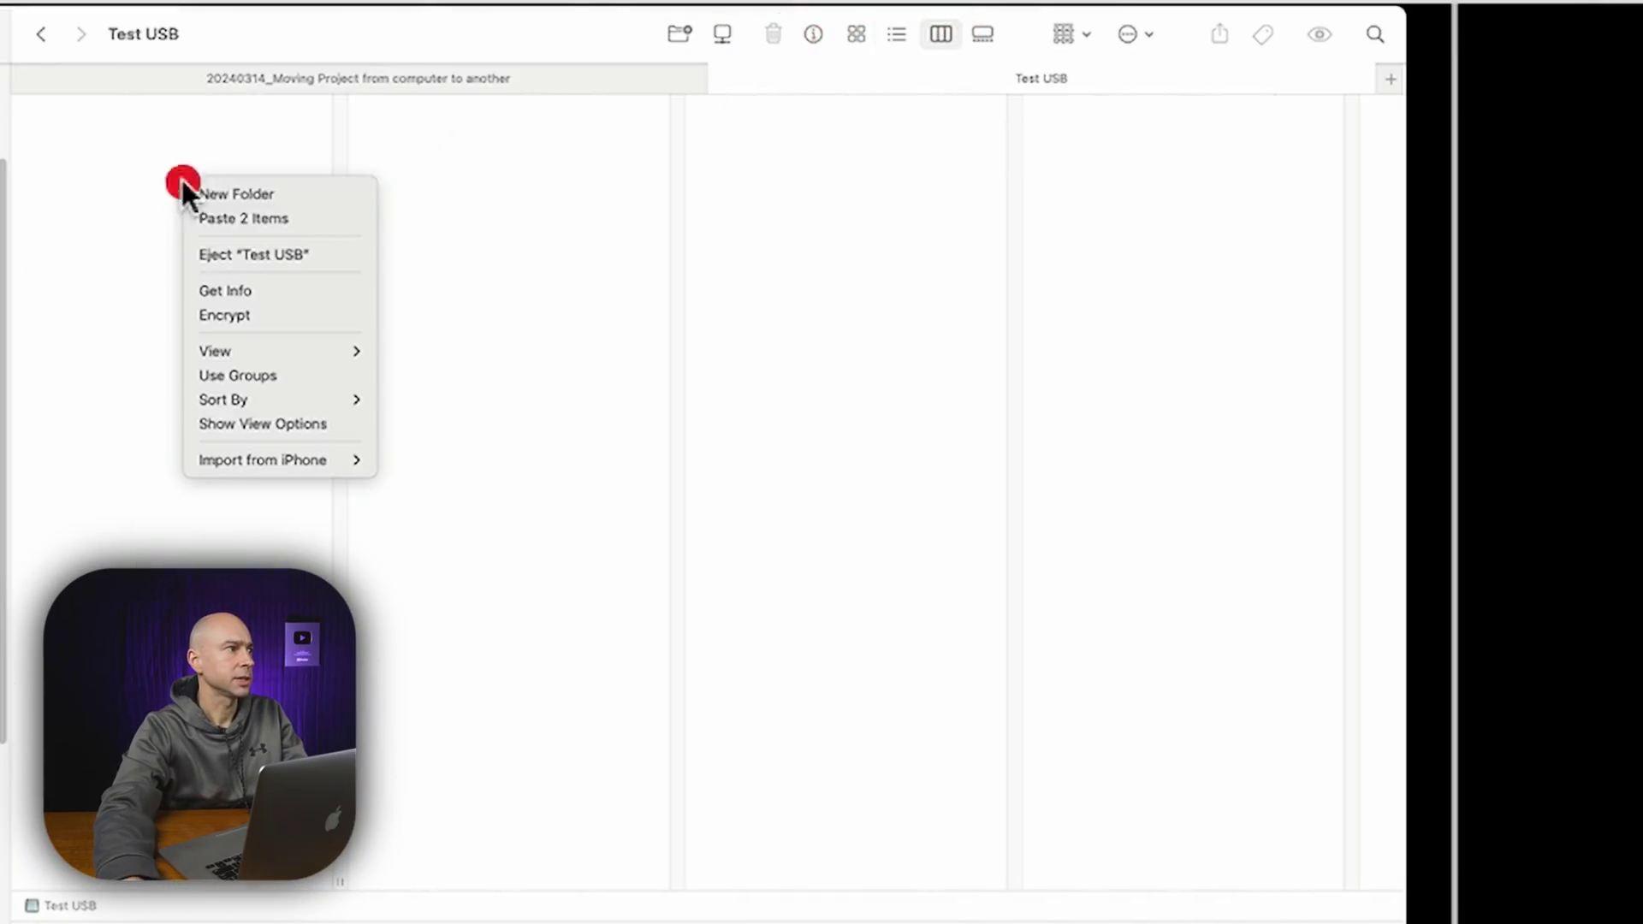
{"action": "left_click", "coordinate": [215, 217]}
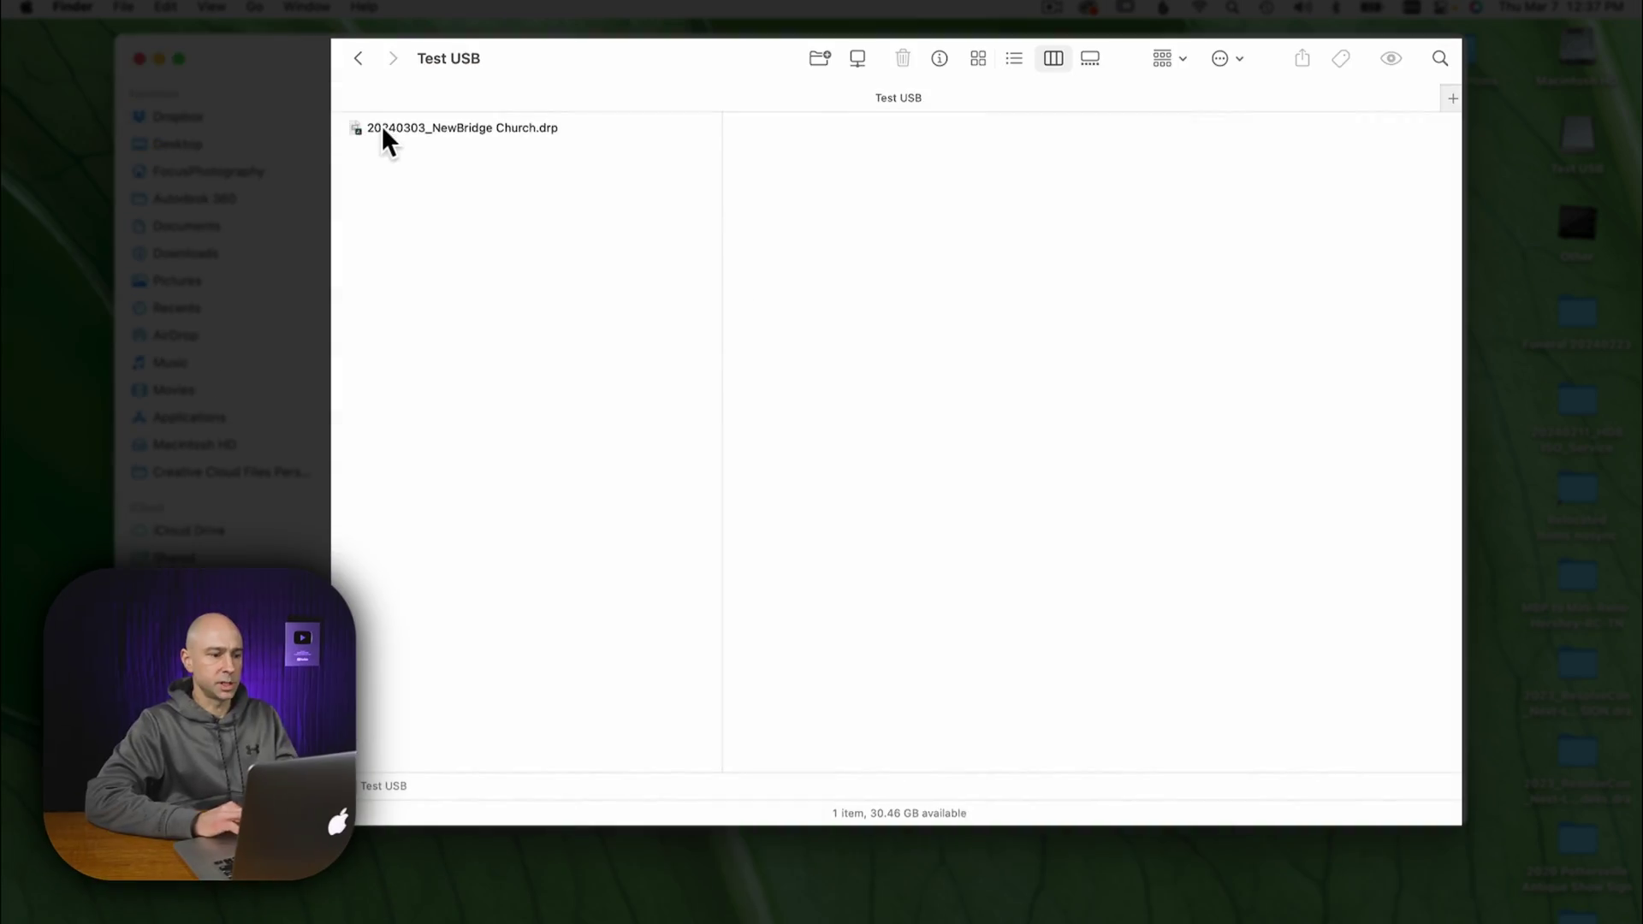
{"action": "left_click", "coordinate": [384, 128]}
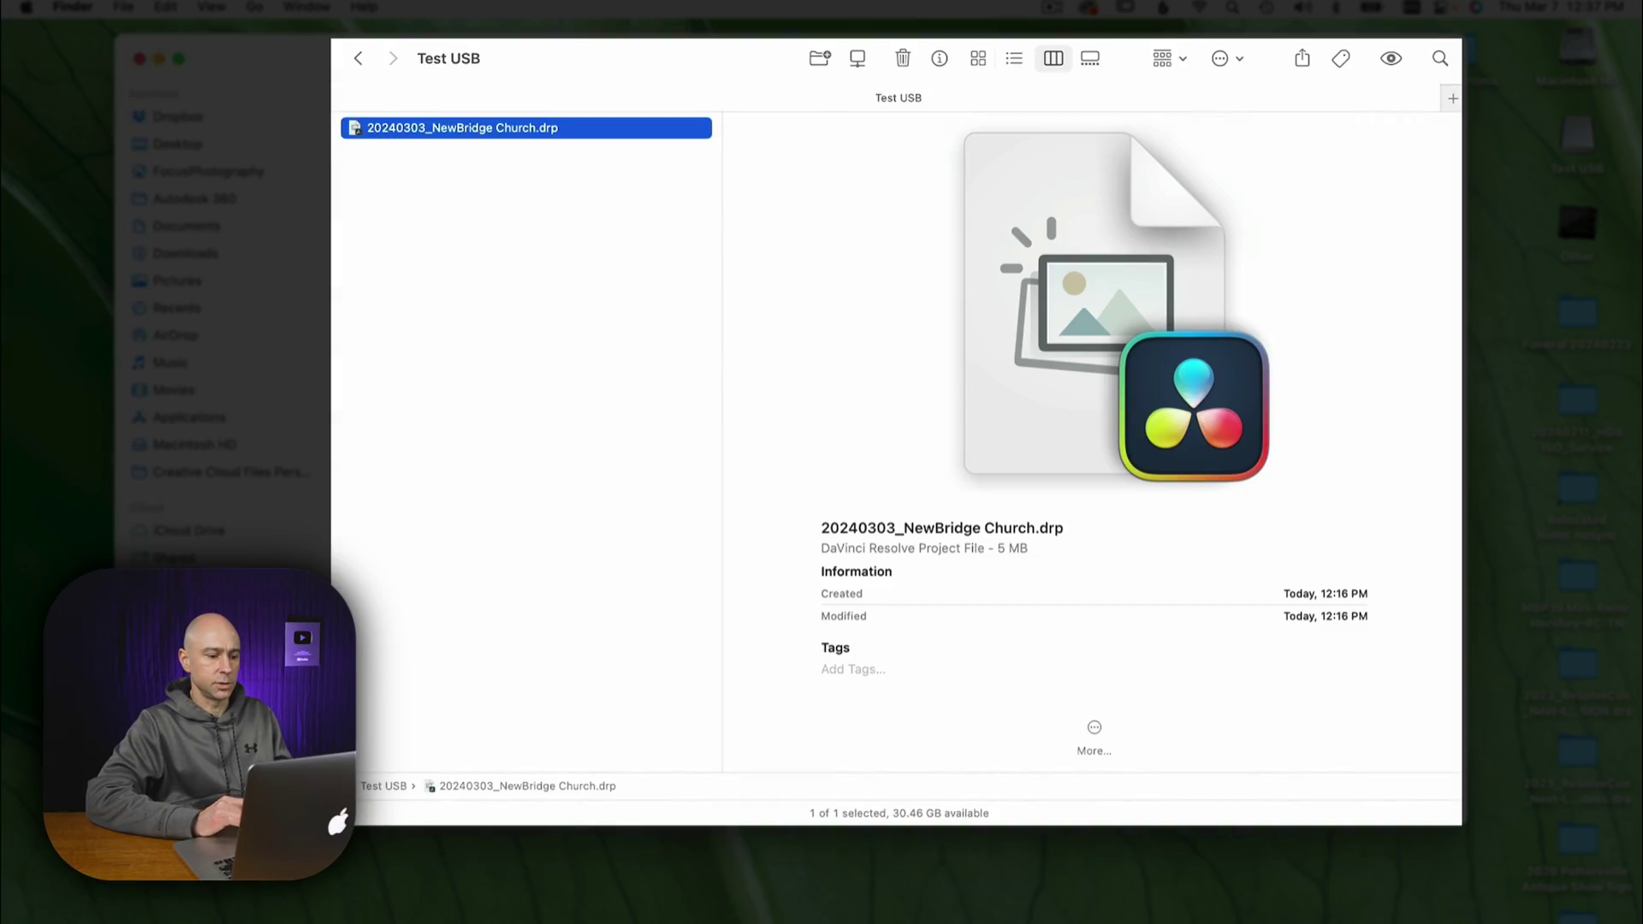
{"action": "key", "text": "super+w"}
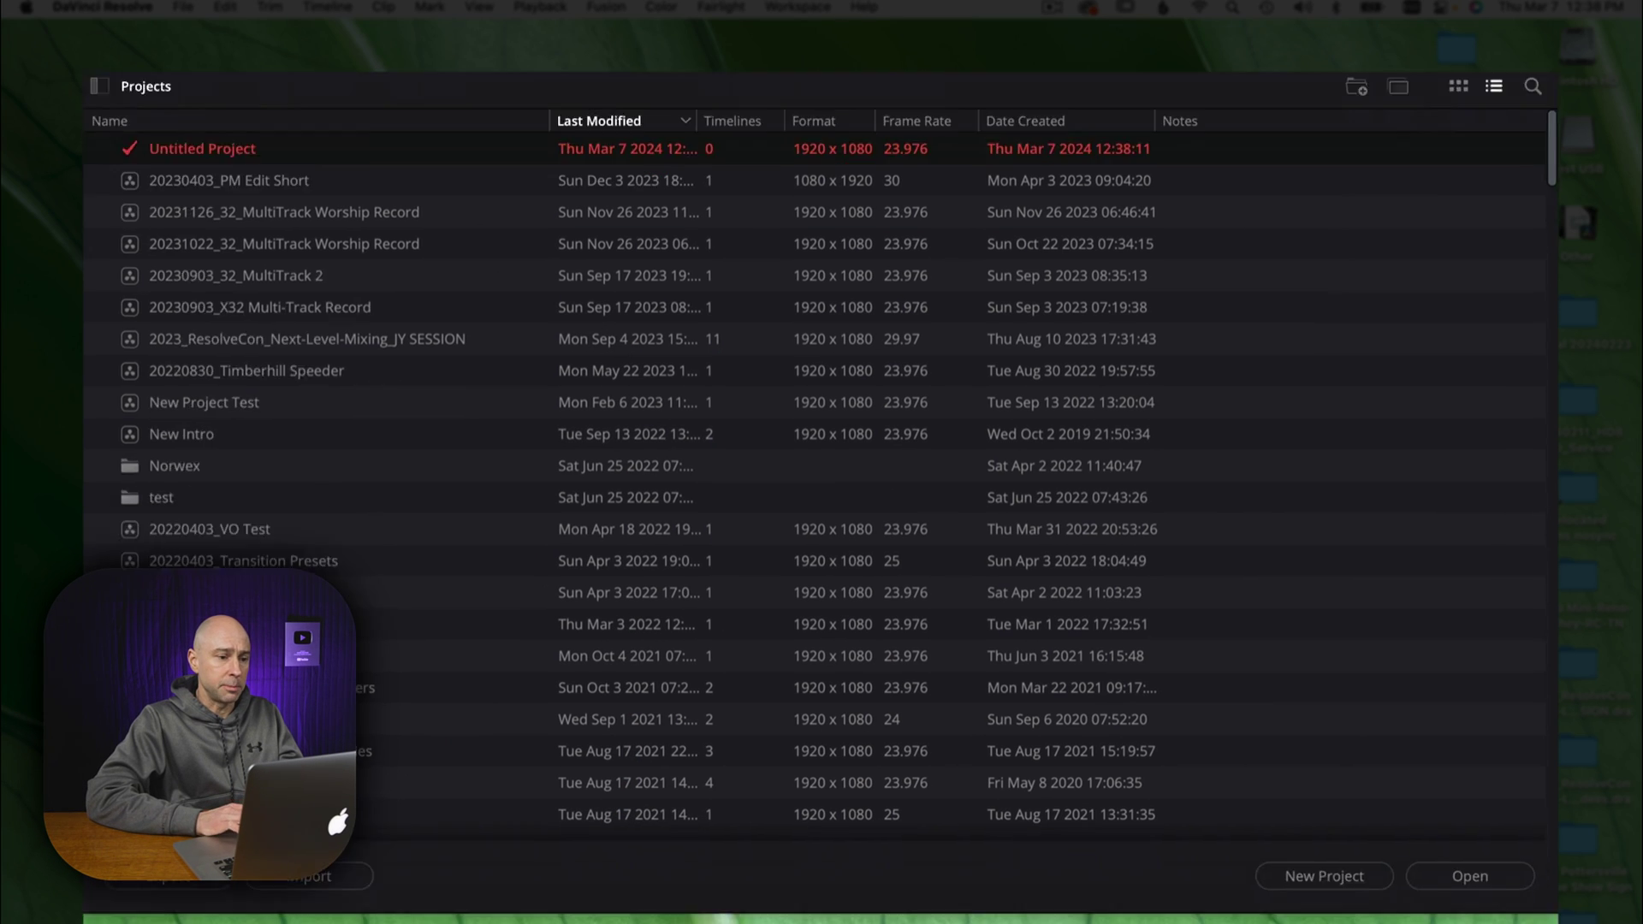
Step: Import 20240303_NewBridge Church.drp from the drive and open the imported project
{"action": "right_click", "coordinate": [475, 427]}
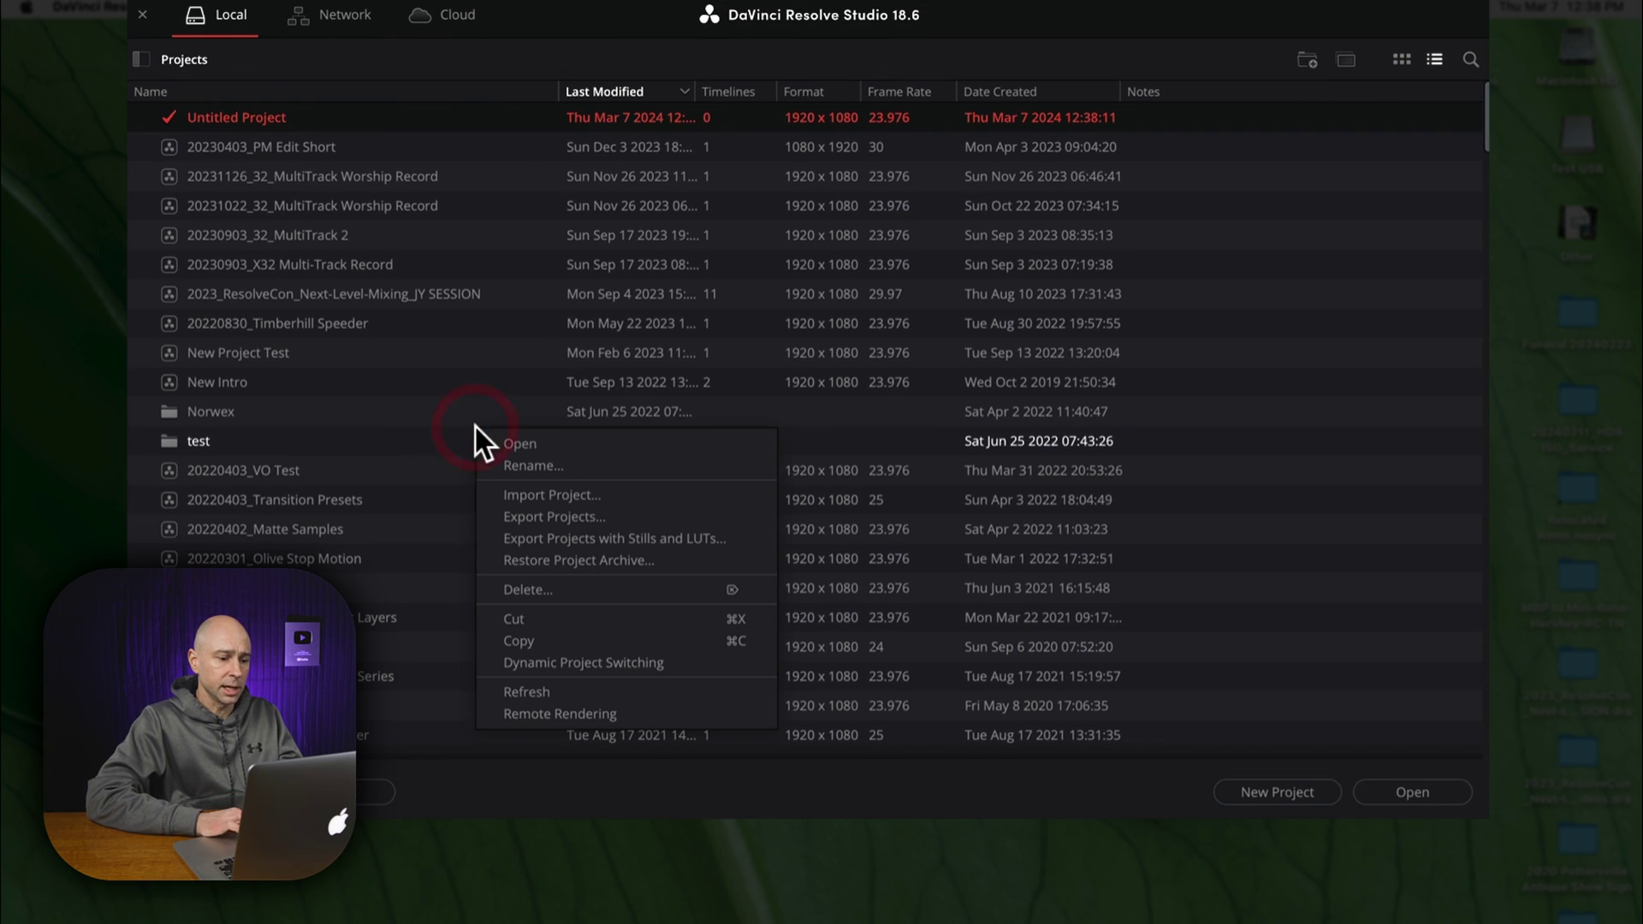
{"action": "left_click", "coordinate": [541, 497]}
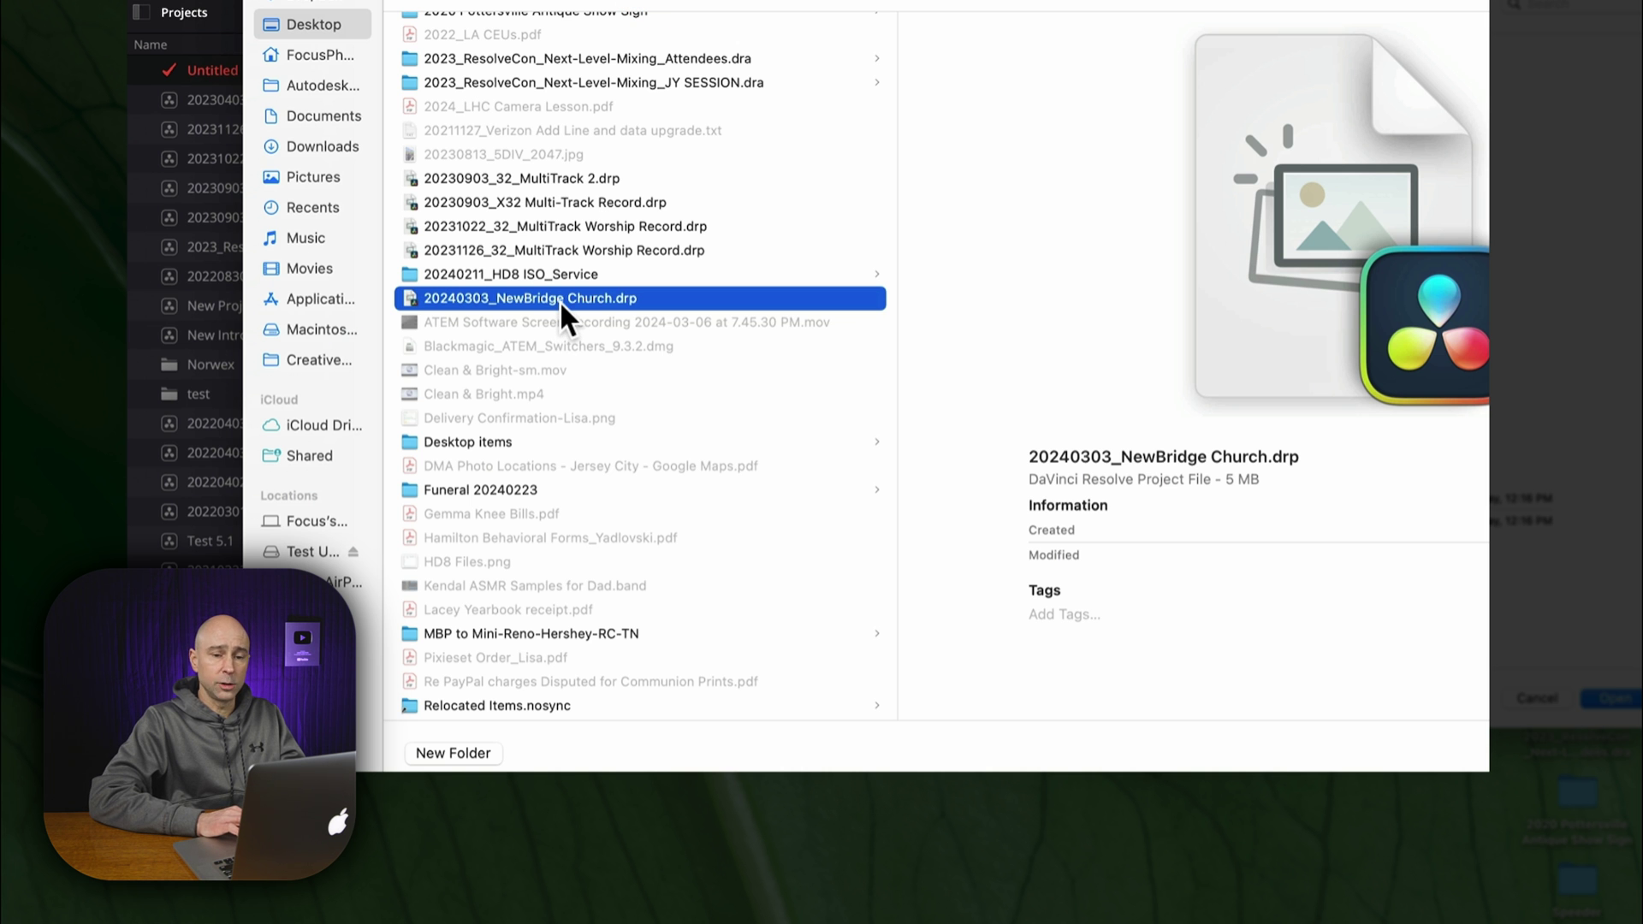
{"action": "left_click", "coordinate": [1618, 700]}
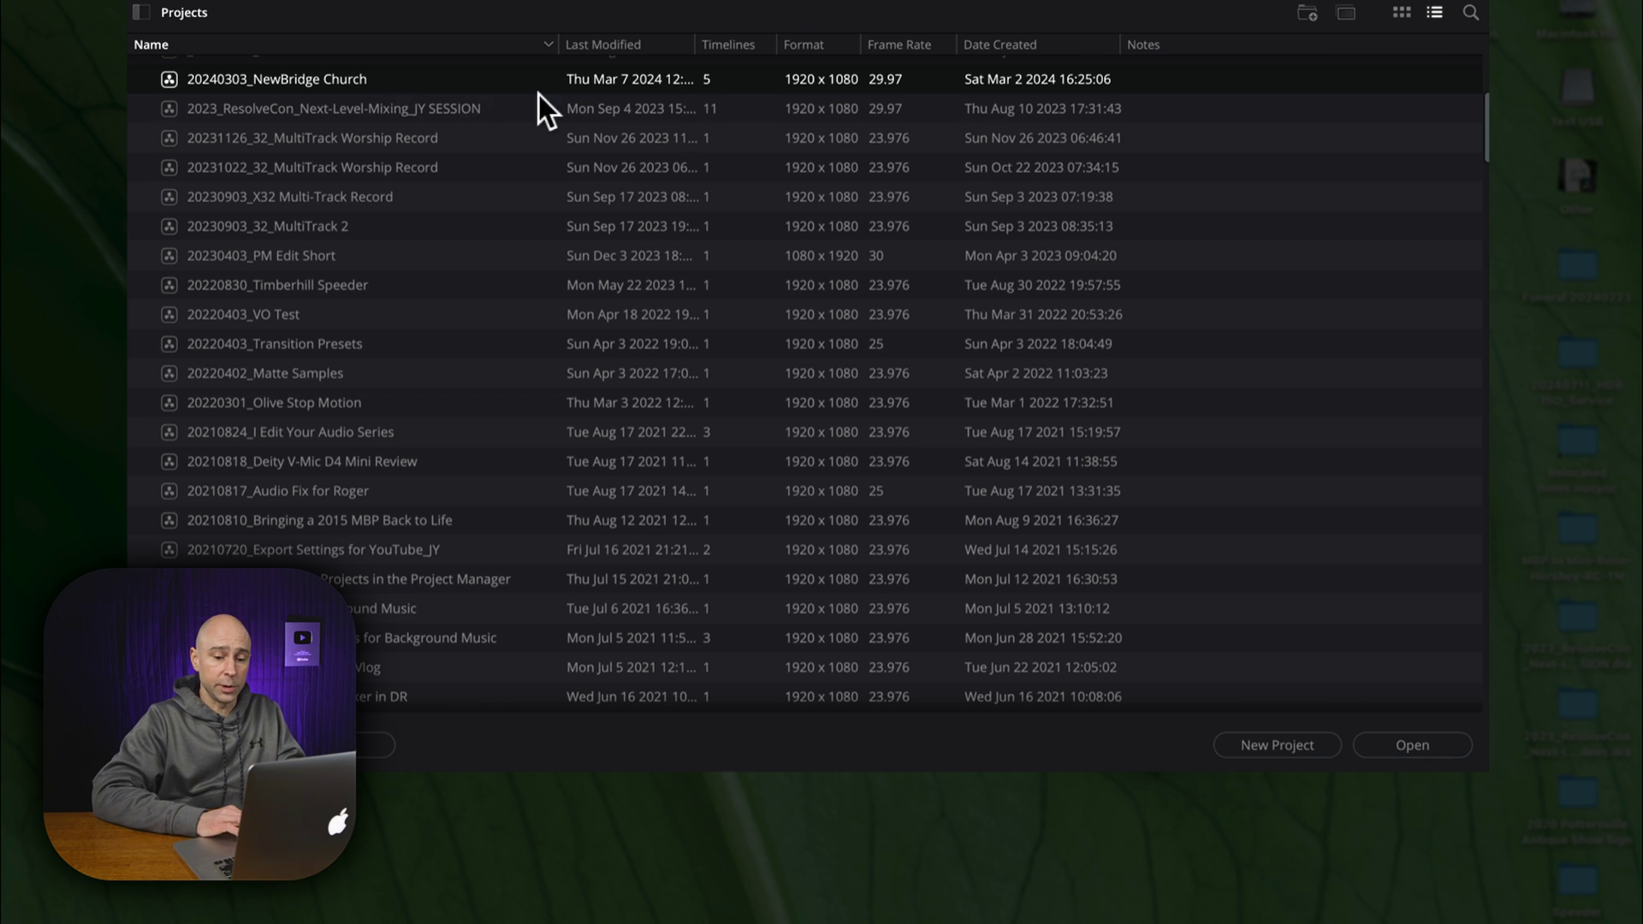
{"action": "left_click", "coordinate": [1409, 740]}
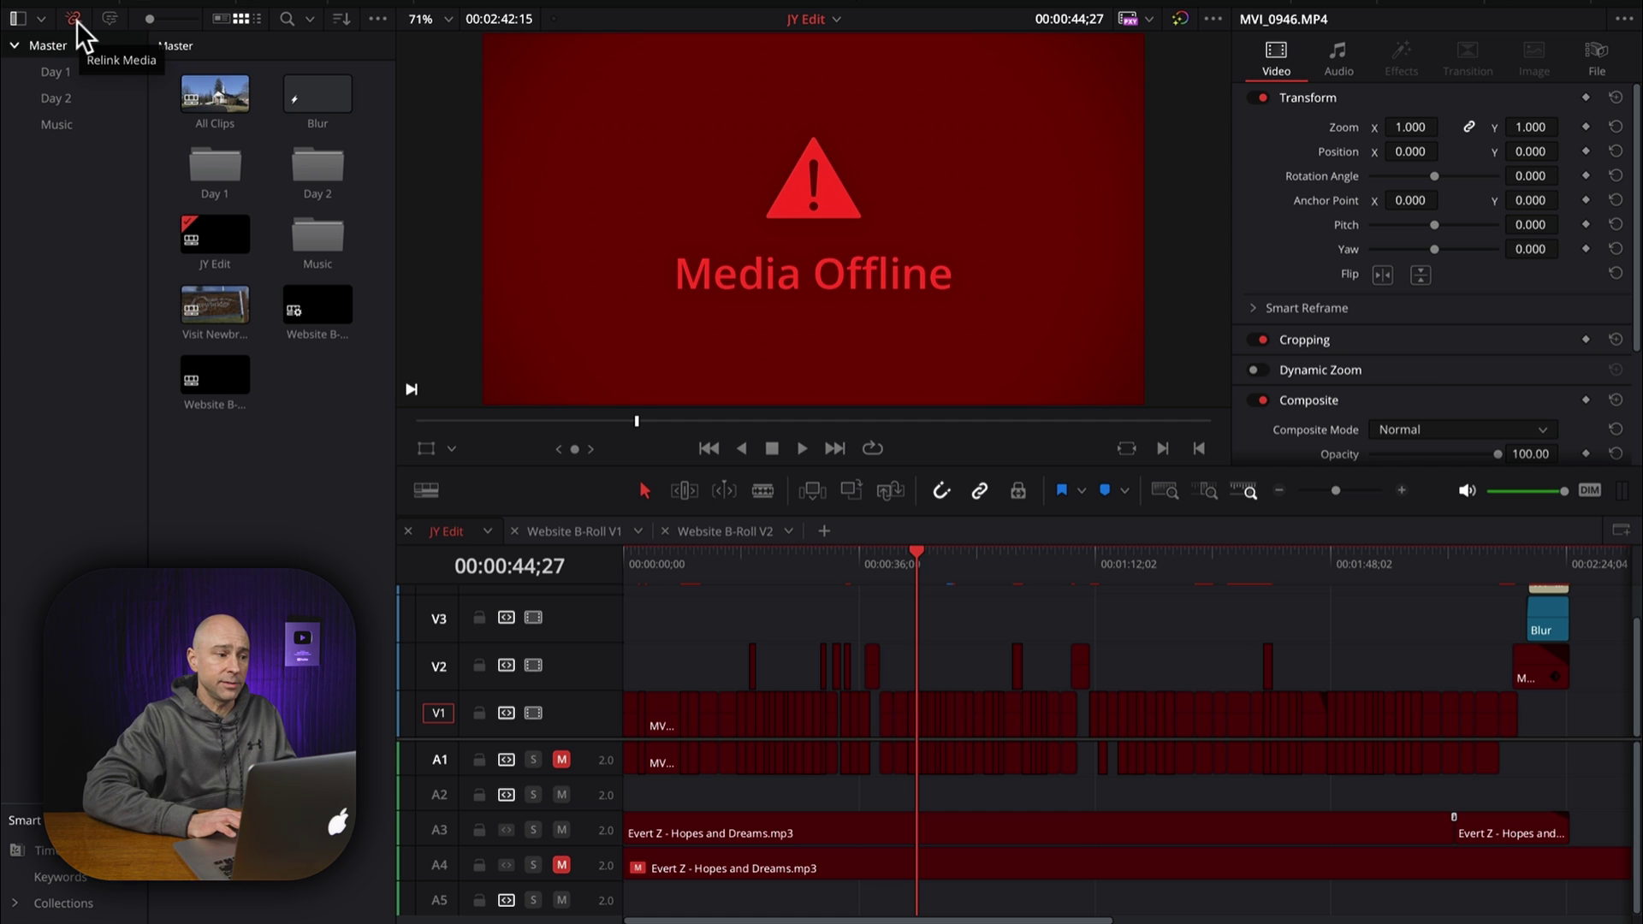
Step: Start Relink Media and dismiss the prompt reporting 184 missing clips
{"action": "left_click", "coordinate": [73, 19]}
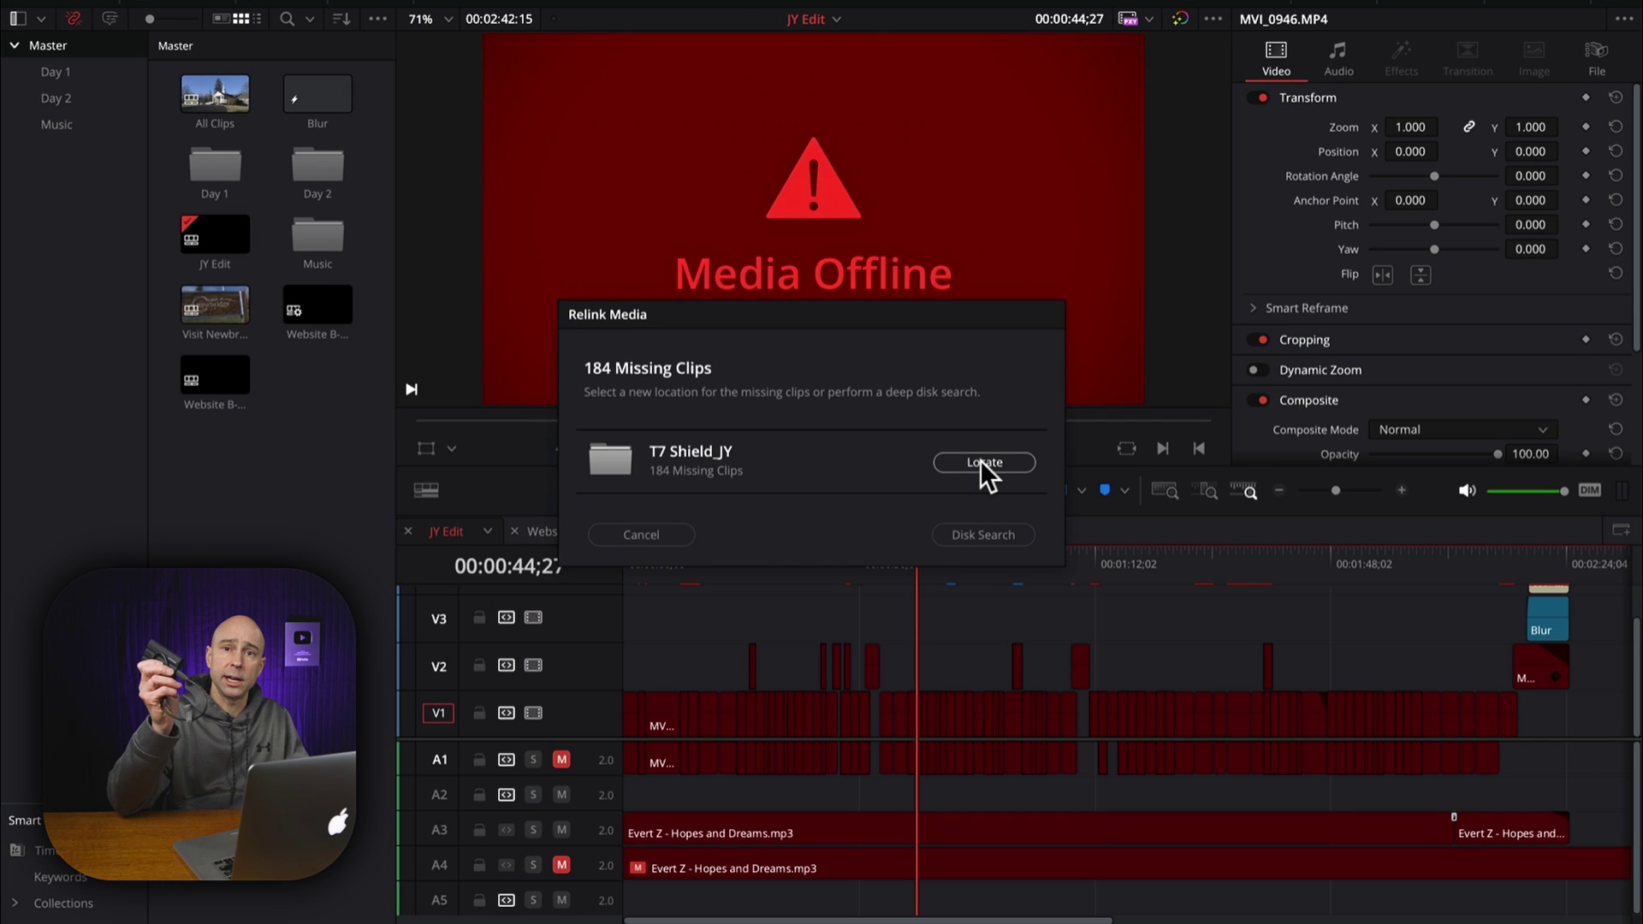
{"action": "left_click", "coordinate": [676, 534]}
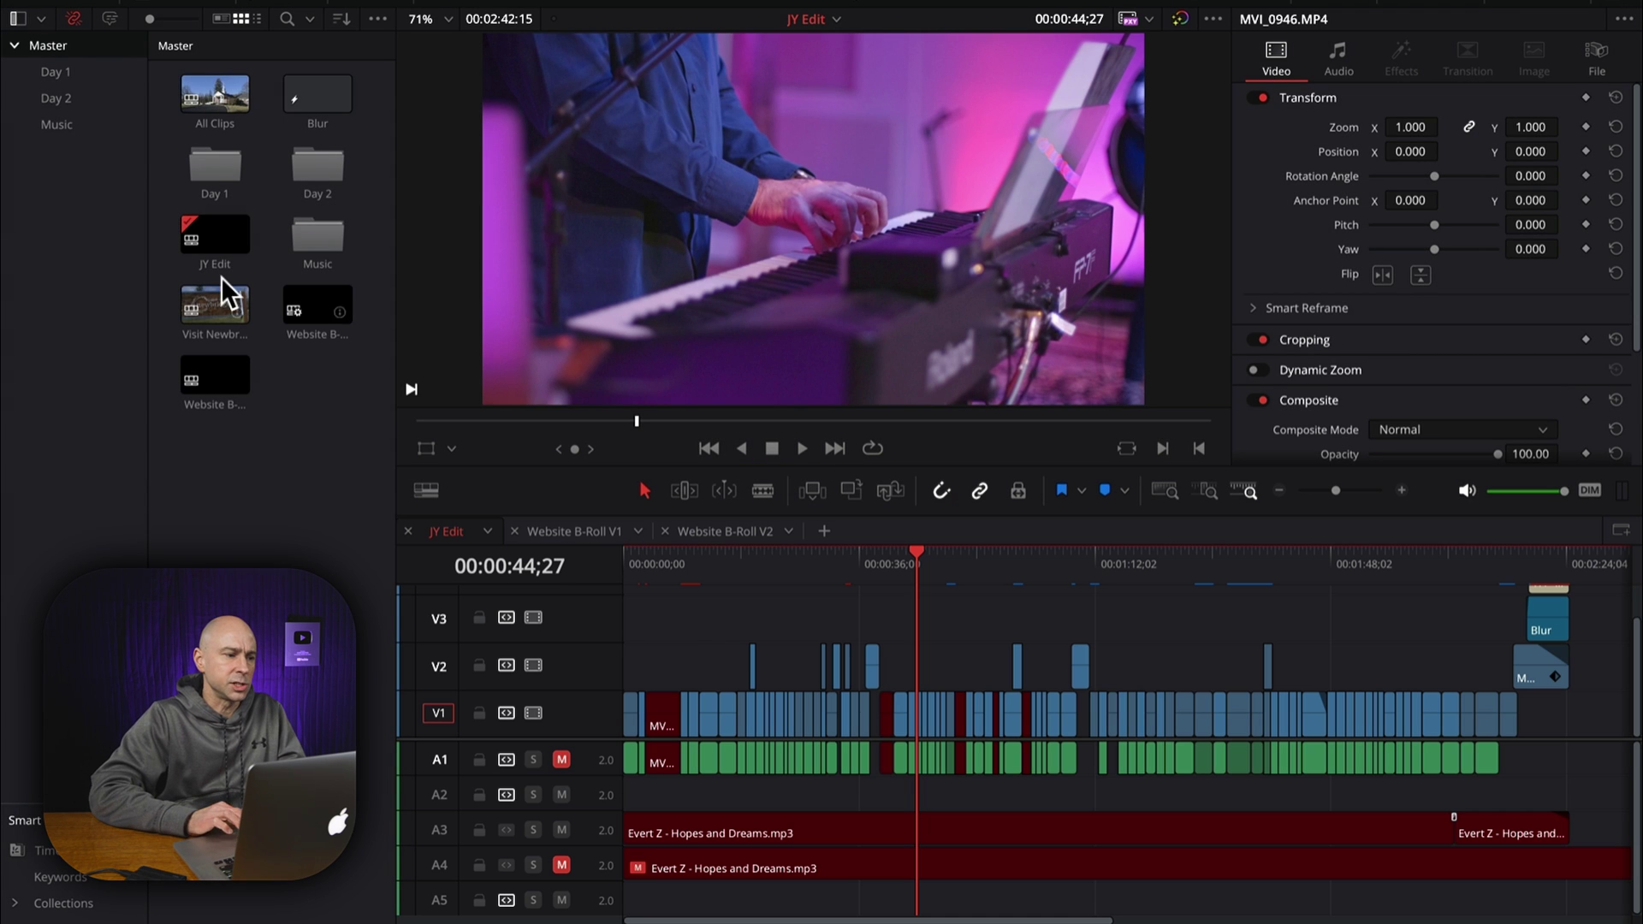
Step: Relink the remaining 127 missing clips by locating C100MKII in the Footage > C100MKII folder
{"action": "left_click", "coordinate": [72, 17]}
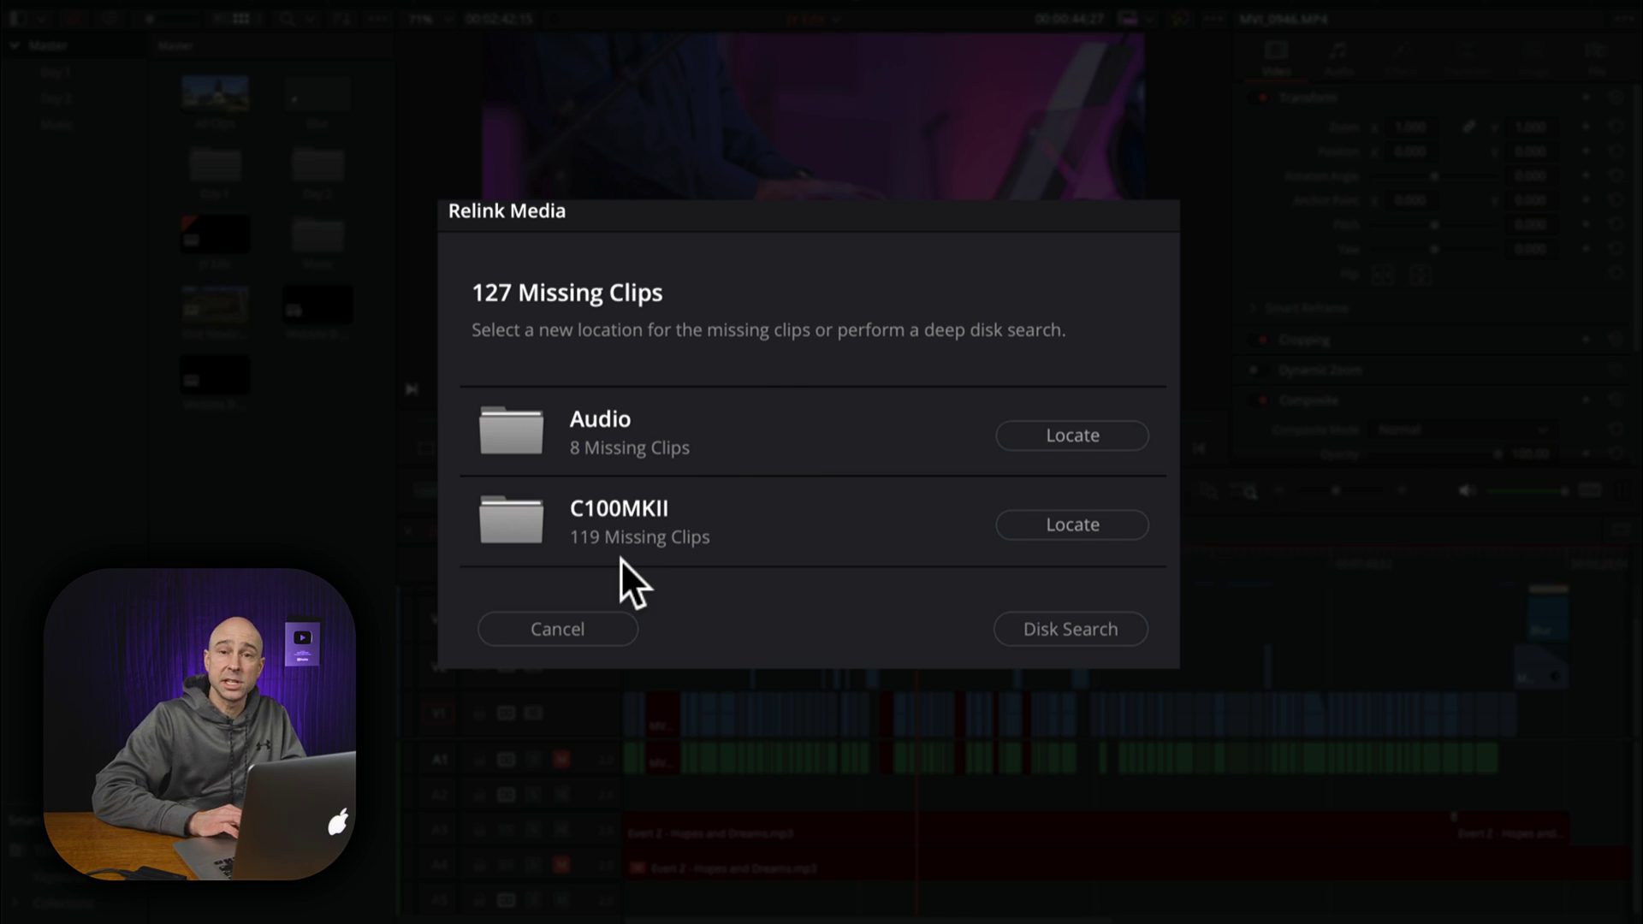
{"action": "left_click", "coordinate": [1036, 524]}
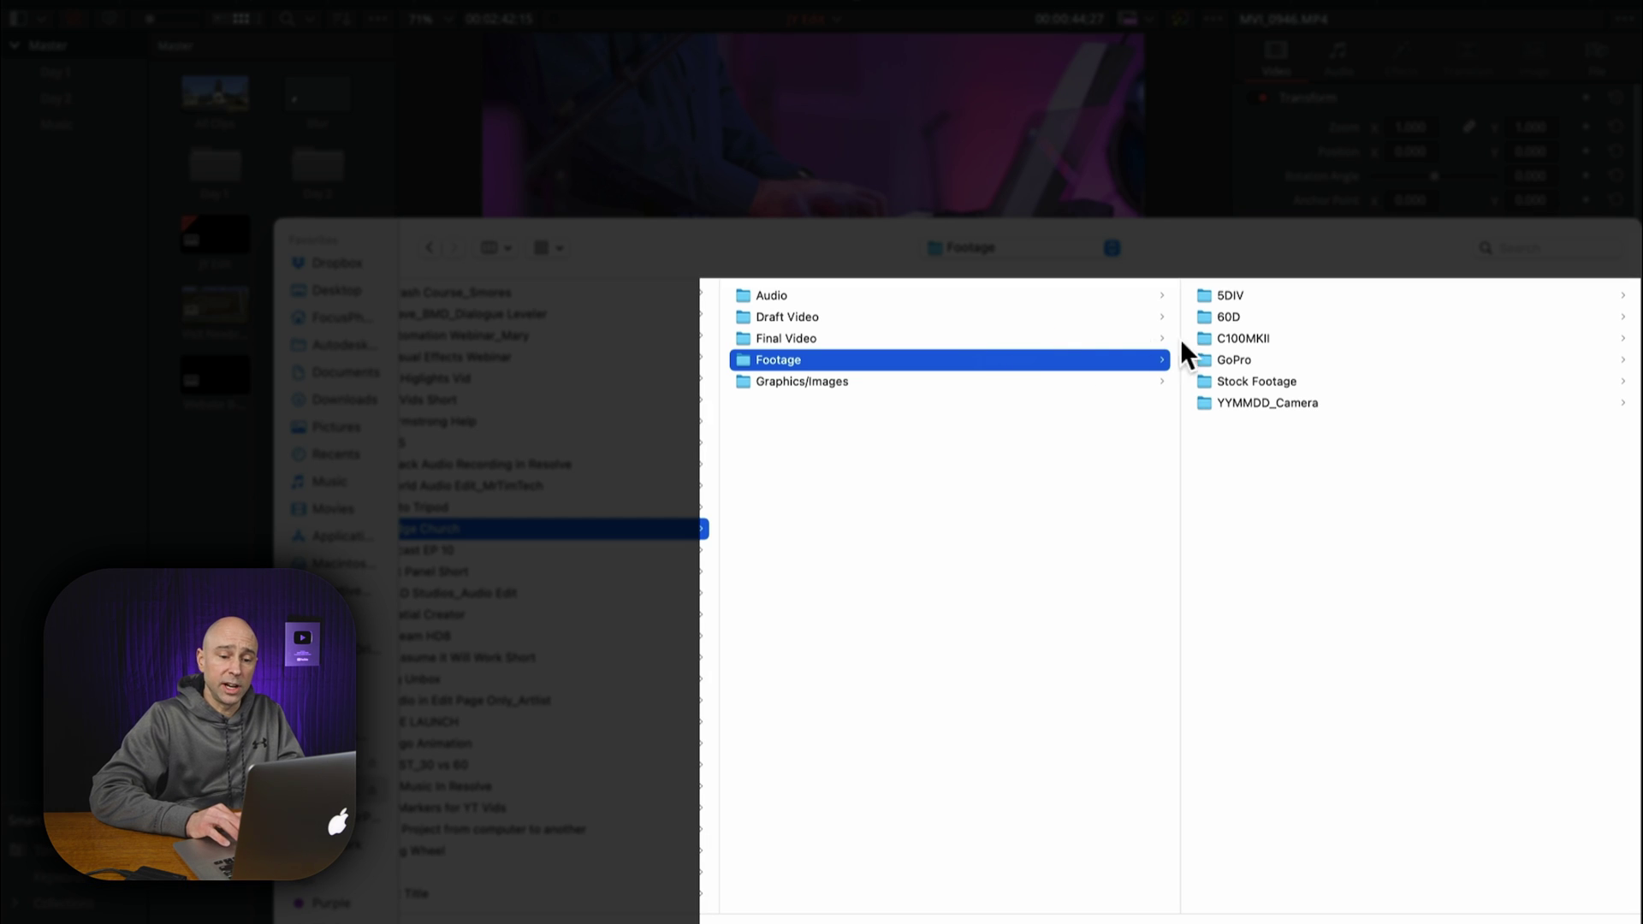
{"action": "left_click", "coordinate": [1225, 338]}
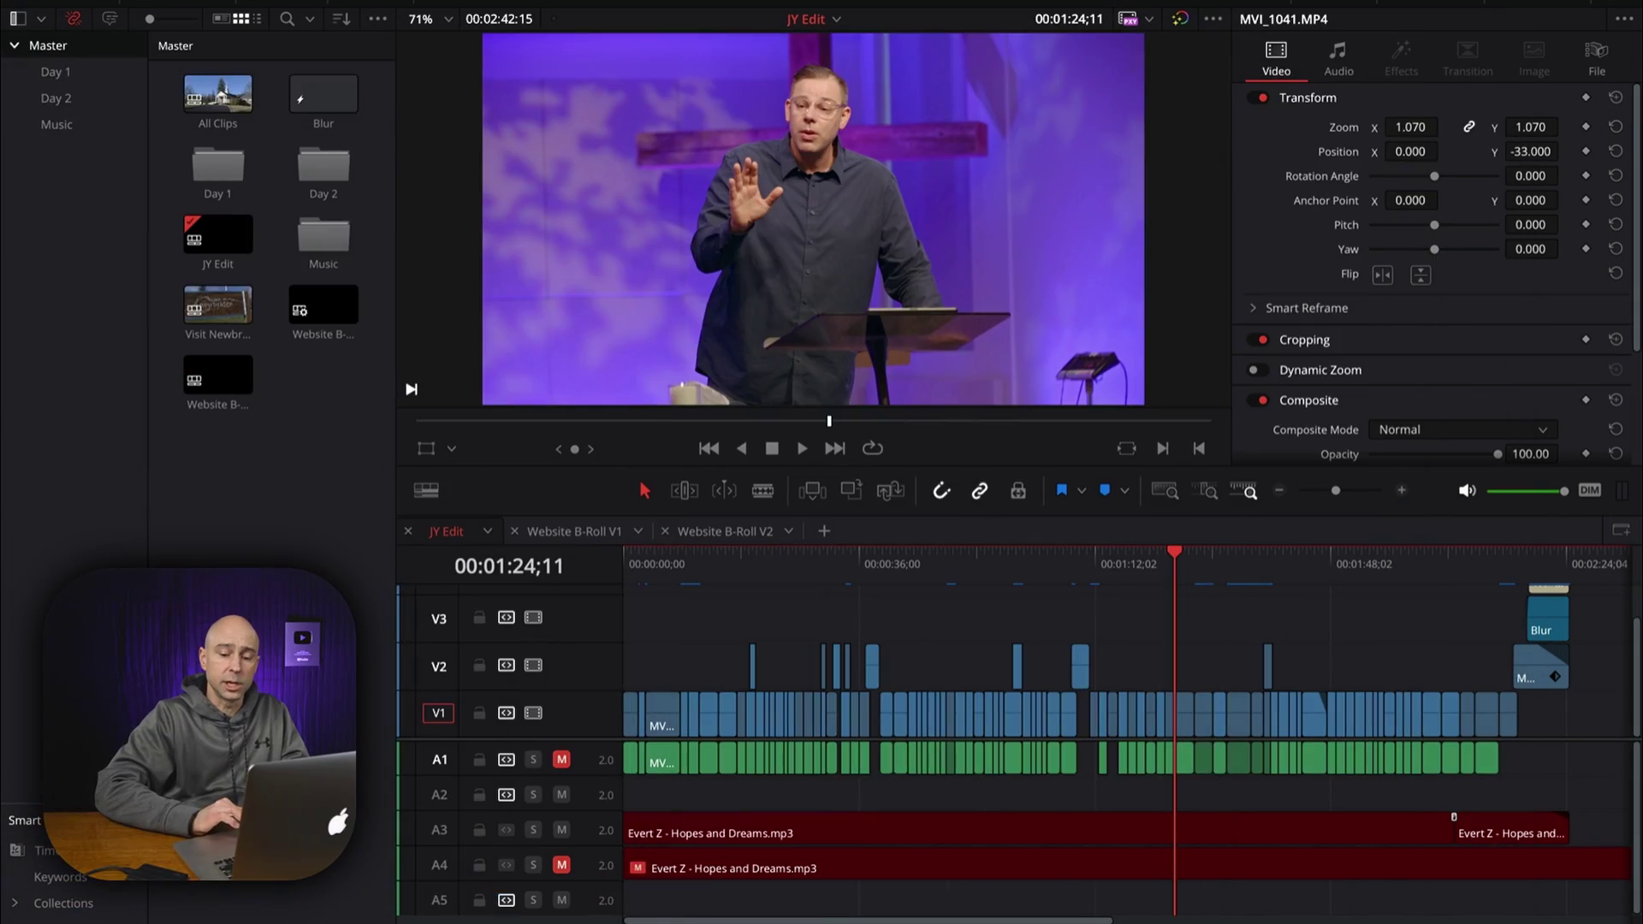
Step: Open a different project from Project Manager (Shift+1) instead of NewBridge Church
{"action": "key", "text": "shift+1"}
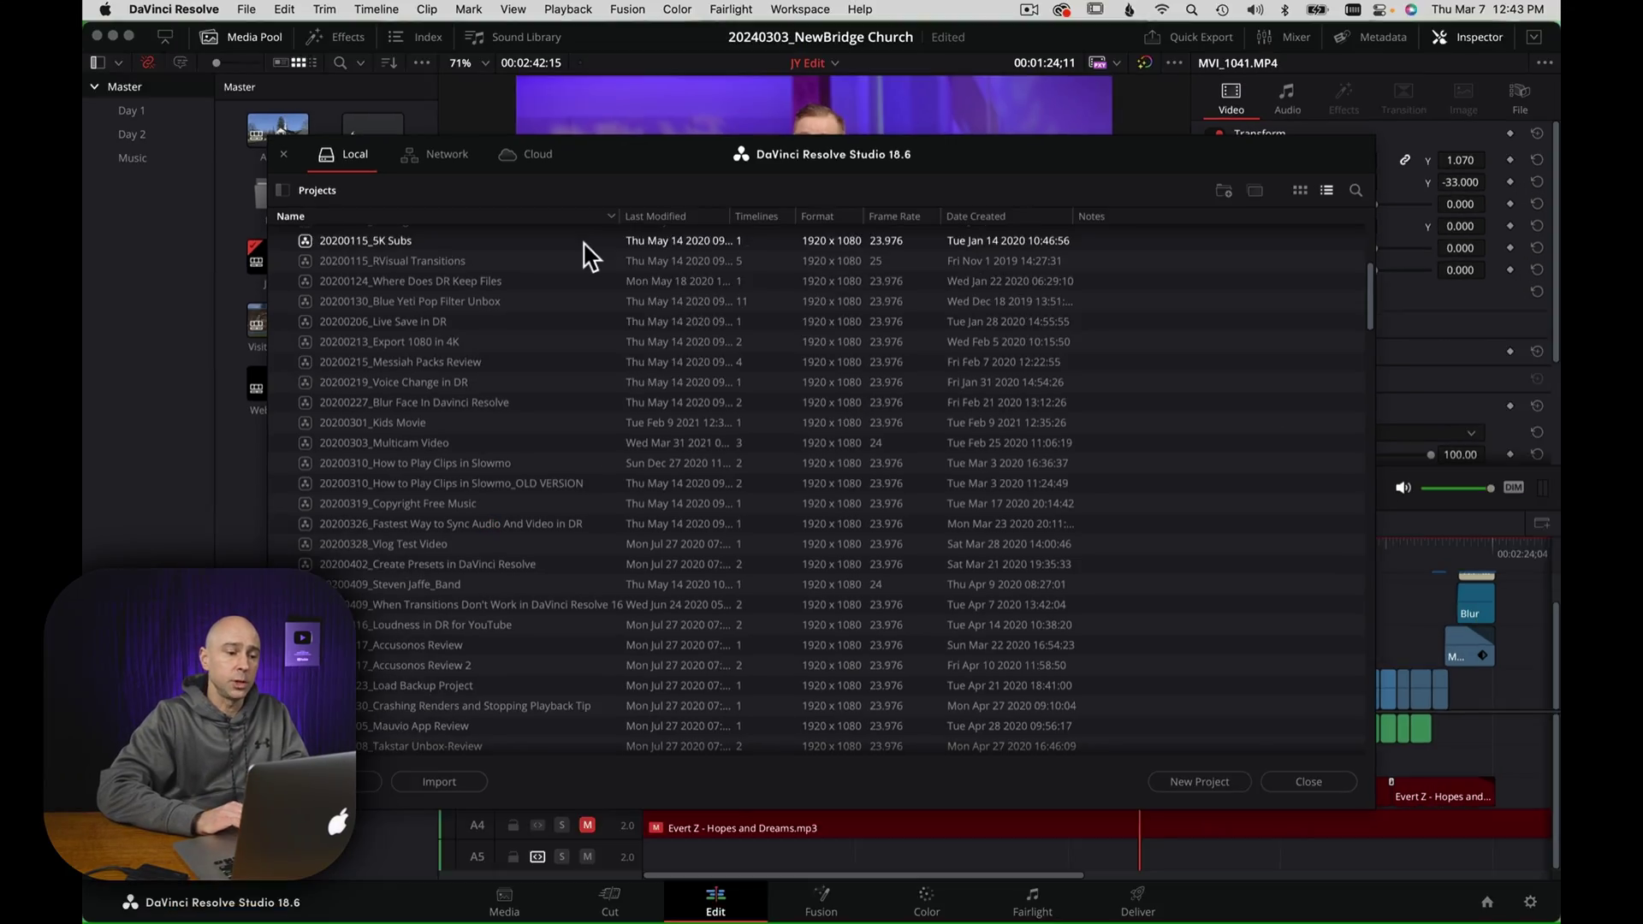
{"action": "right_click", "coordinate": [562, 221]}
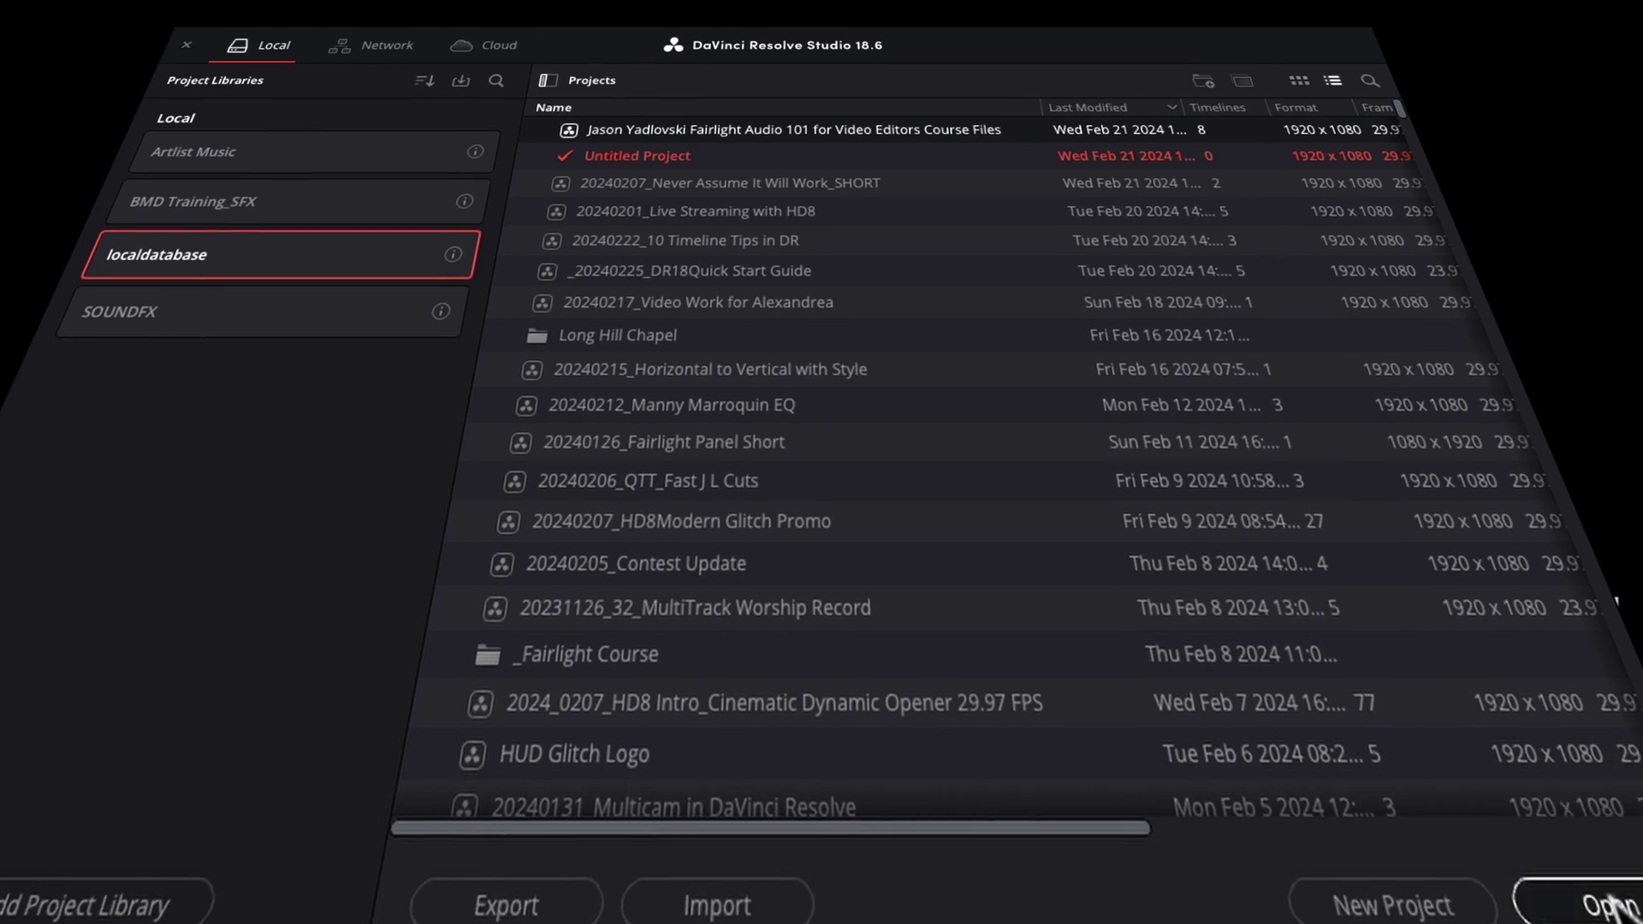
{"action": "left_click", "coordinate": [1609, 906]}
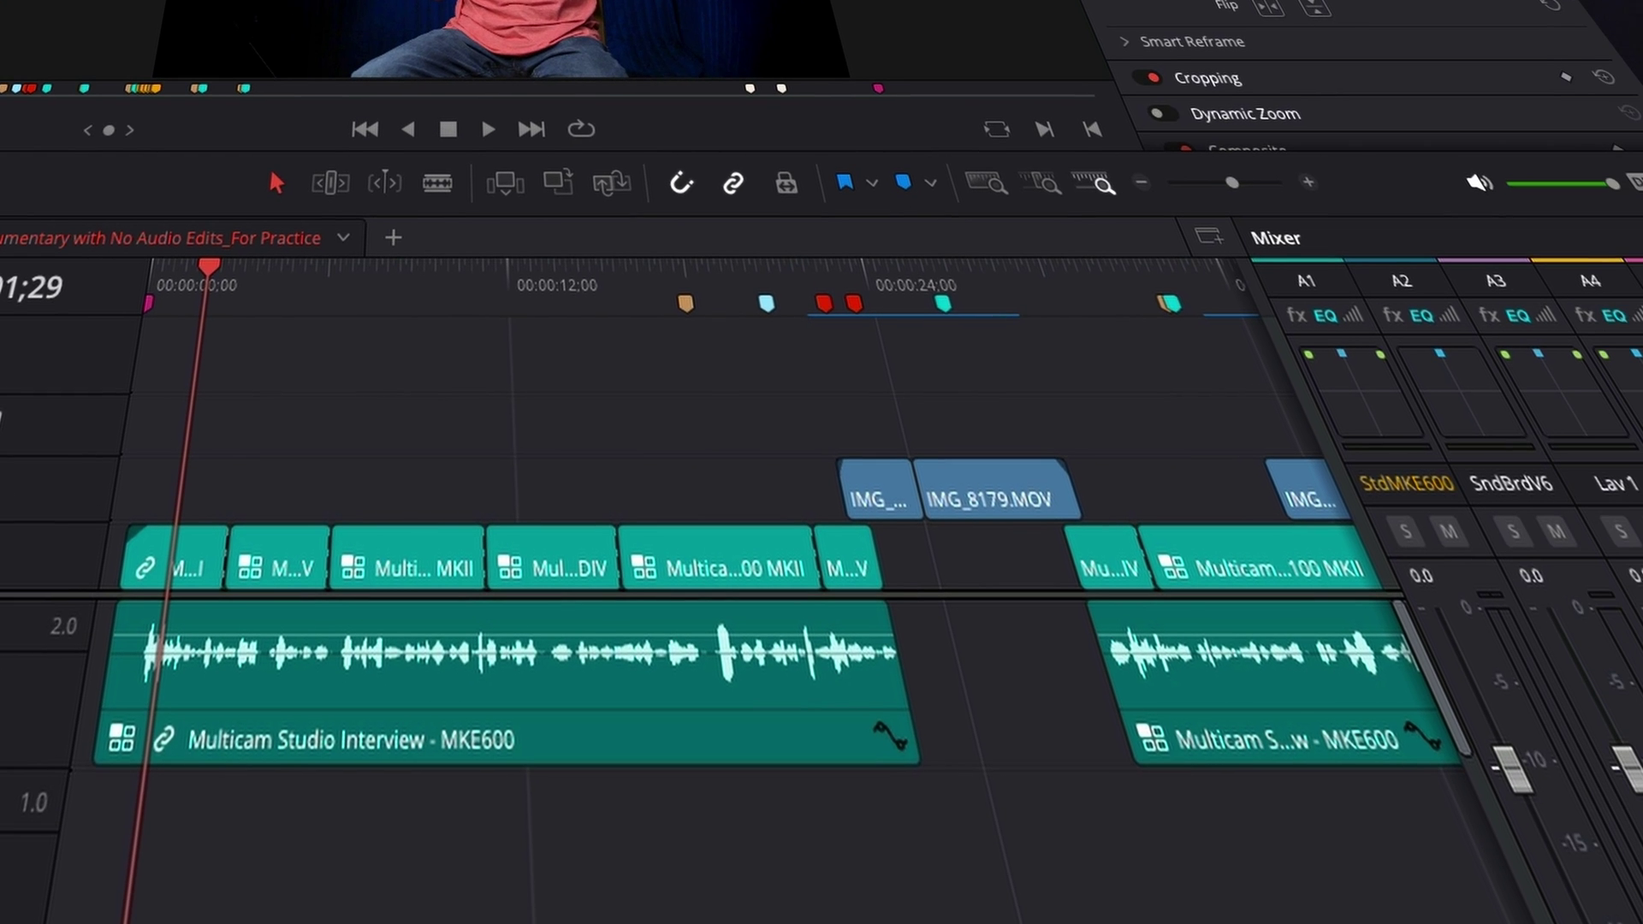